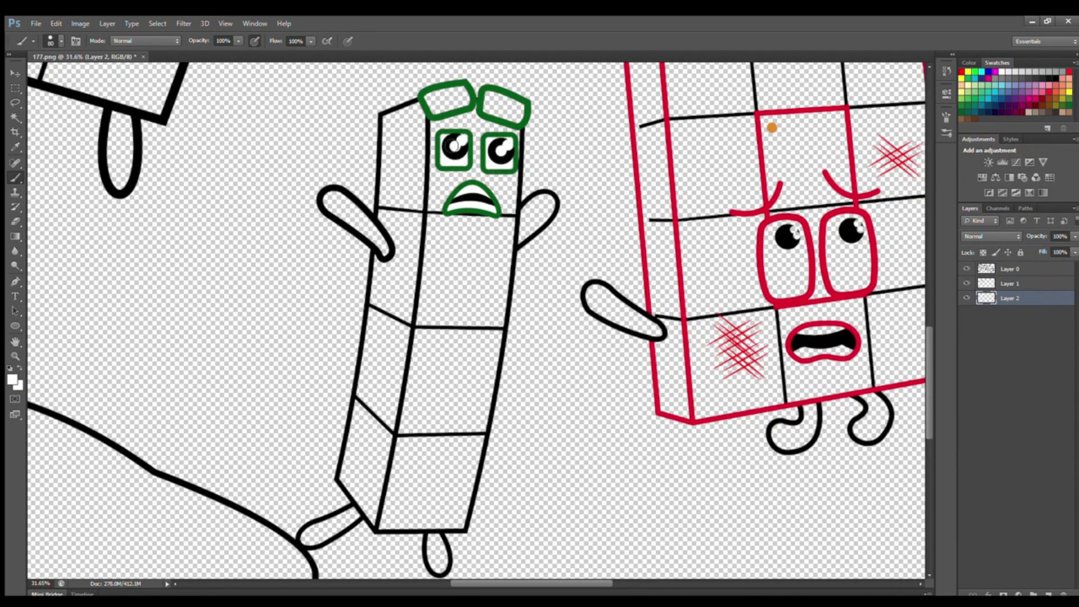
Sample the green of the eyebrow outline and paint both eyebrows of the tall narrow character with it on Layer 2.
left_click(15, 147)
left_click(517, 99)
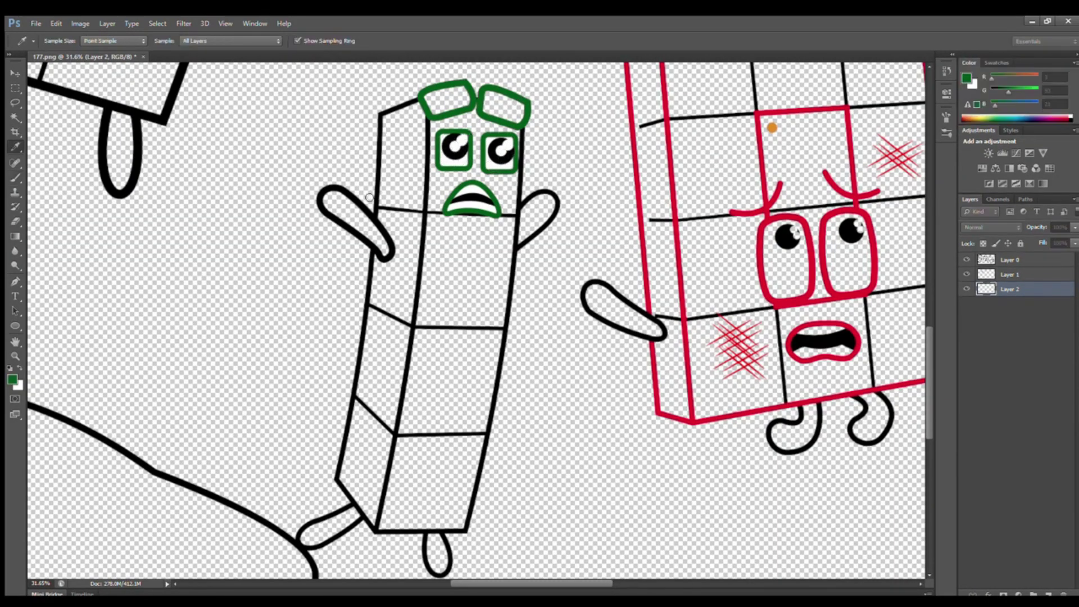
left_click(15, 177)
left_click_drag(427, 101, 456, 104)
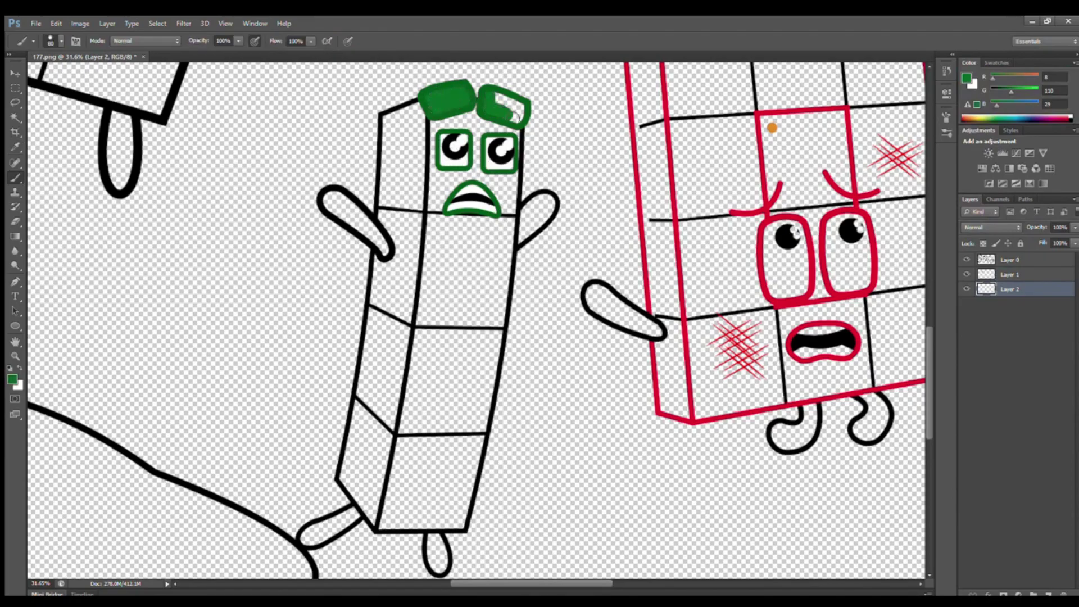
Sample the darker green of the eye outline and fill the narrow character's arms and legs with it.
left_click(15, 146)
left_click(438, 149)
left_click(15, 178)
mouse_move(380, 239)
left_mouse_down()
mouse_move(336, 202)
mouse_move(365, 235)
left_mouse_up()
left_click_drag(531, 213, 545, 210)
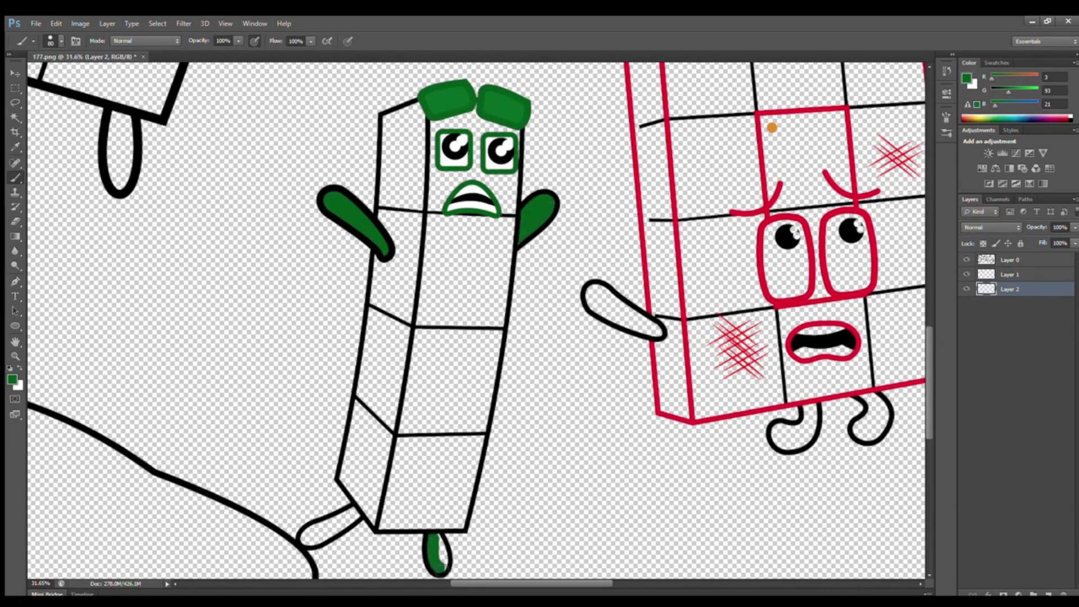
left_click_drag(355, 513, 333, 526)
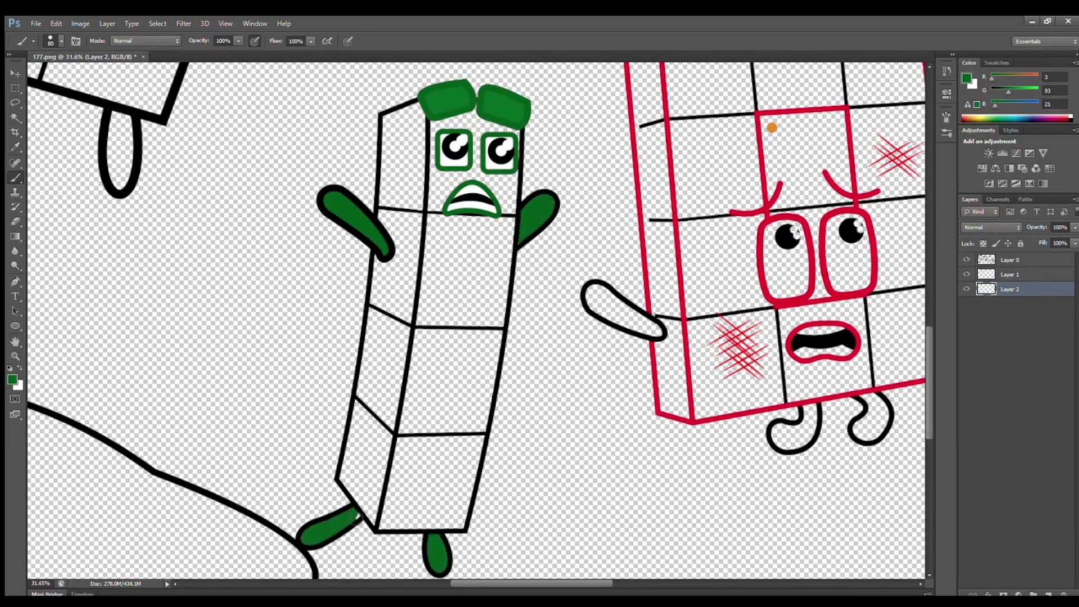
Add a new layer and paint the narrow character's front face bright green with a larger brush.
left_click(1049, 593)
left_click(16, 148)
key("b")
mouse_move(441, 160)
left_mouse_down()
mouse_move(429, 344)
mouse_move(390, 530)
mouse_move(465, 527)
mouse_move(519, 154)
mouse_move(473, 121)
mouse_move(504, 150)
mouse_move(457, 183)
mouse_move(487, 208)
mouse_move(496, 270)
mouse_move(463, 275)
mouse_move(456, 293)
mouse_move(482, 338)
mouse_move(485, 372)
mouse_move(479, 399)
mouse_move(431, 435)
mouse_move(473, 446)
mouse_move(443, 516)
left_mouse_up()
key("bracketright")
key("bracketright")
Add another layer beneath the others and paint the narrow character's side face a slightly darker green.
left_click(1048, 593)
left_click_drag(1012, 304, 1012, 324)
left_click(966, 78)
left_click(372, 149)
key("Return")
mouse_move(396, 122)
left_mouse_down()
mouse_move(410, 131)
mouse_move(370, 398)
mouse_move(369, 520)
mouse_move(416, 202)
mouse_move(388, 499)
left_mouse_up()
On Layer 2, fill the arms and legs of the crimson-outlined block character with dark crimson.
scroll(401, 263, "down", 4)
left_click_drag(736, 300, 636, 315)
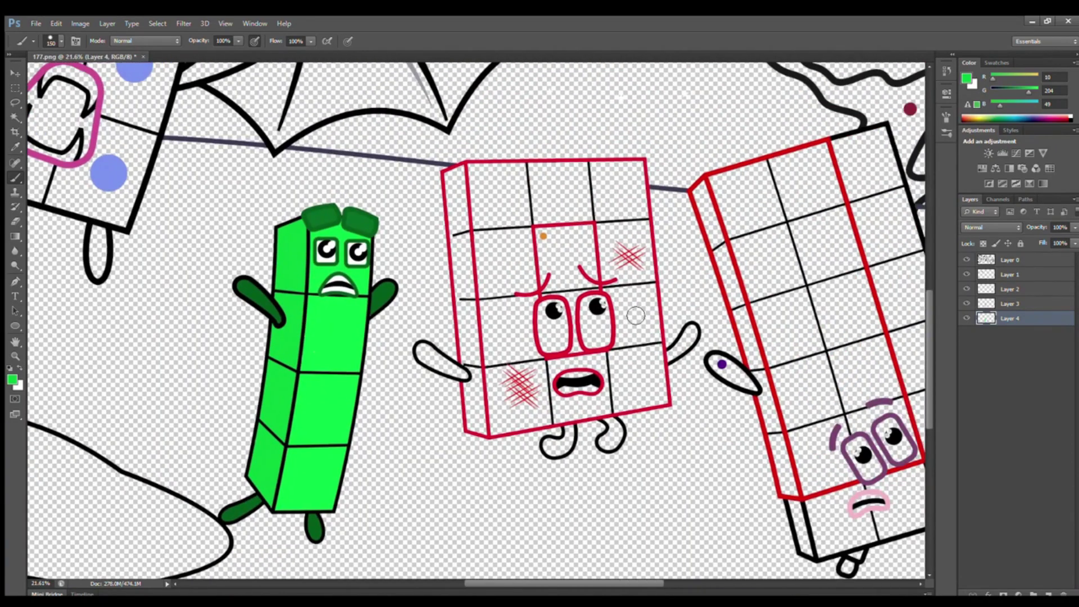
scroll(636, 315, "up", 3)
left_click(989, 289)
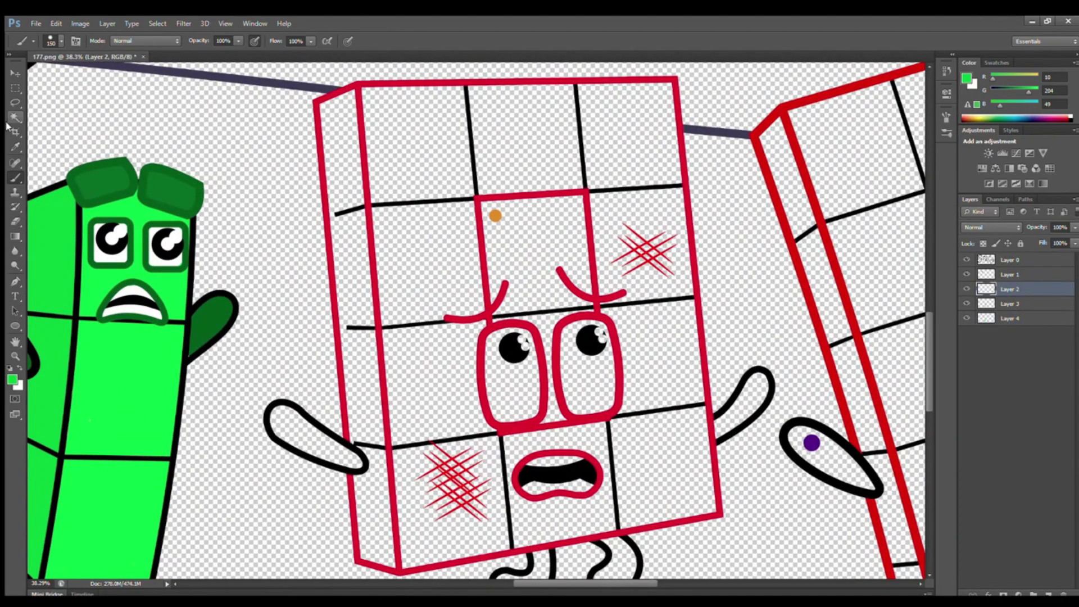
left_click(15, 147)
left_click(366, 160)
left_click(15, 178)
scroll(390, 174, "down", 1)
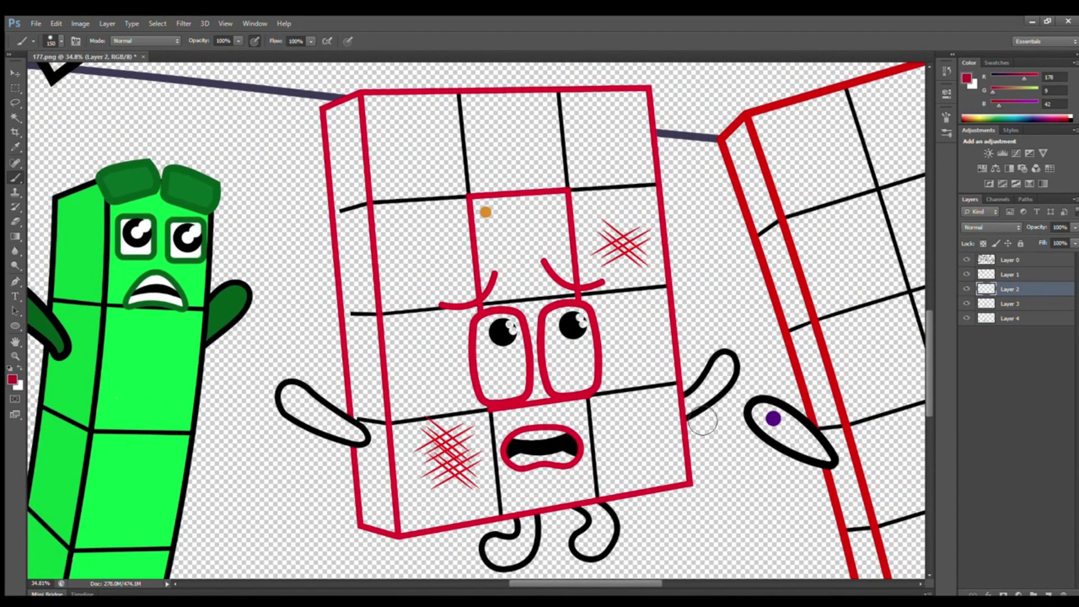
mouse_move(695, 404)
left_mouse_down()
mouse_move(725, 378)
mouse_move(714, 387)
left_mouse_up()
mouse_move(594, 511)
left_mouse_down()
mouse_move(587, 547)
mouse_move(599, 545)
mouse_move(612, 529)
mouse_move(600, 516)
mouse_move(495, 549)
left_mouse_up()
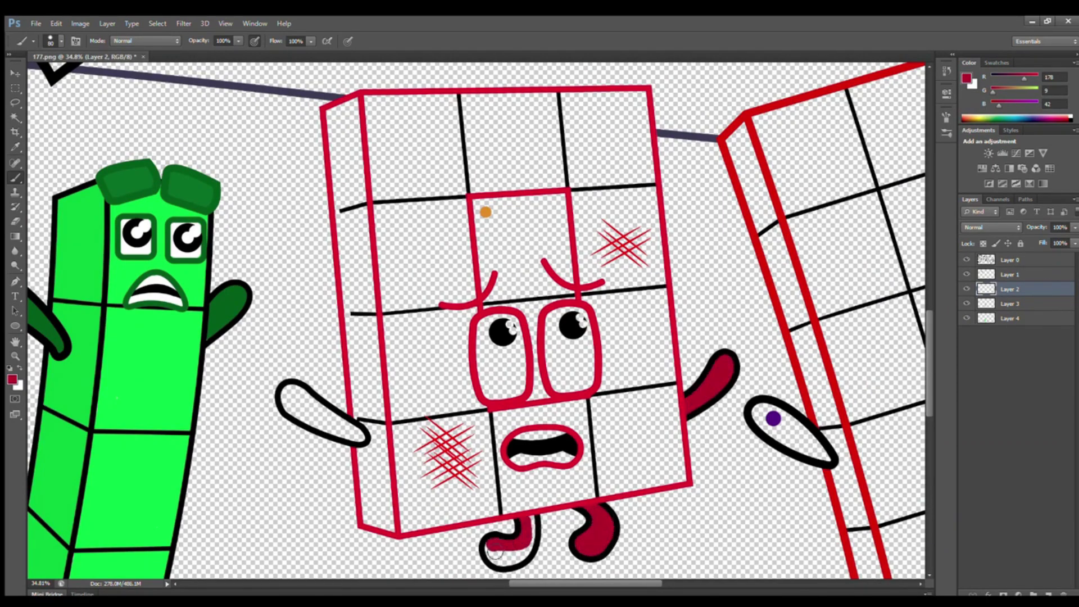
mouse_move(338, 436)
left_mouse_down()
mouse_move(360, 435)
mouse_move(287, 396)
mouse_move(302, 411)
left_mouse_up()
Paint the crimson character's teeth white and fill its central panel with the orange sampled from the dot inside it.
left_click(997, 62)
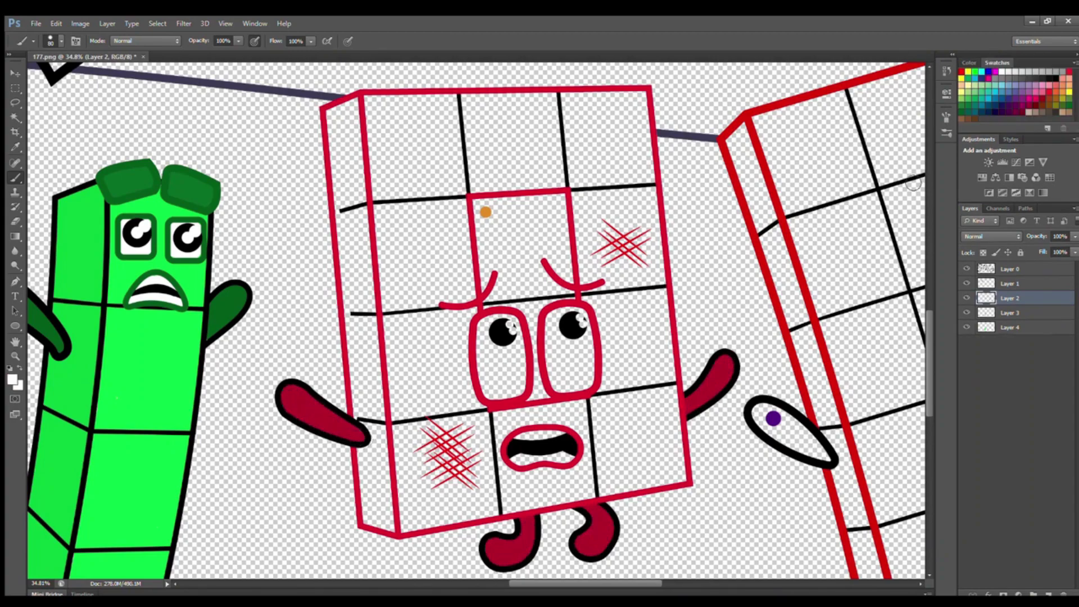
left_click(486, 212, "alt")
mouse_move(478, 200)
left_mouse_down()
mouse_move(494, 301)
mouse_move(532, 314)
left_mouse_up()
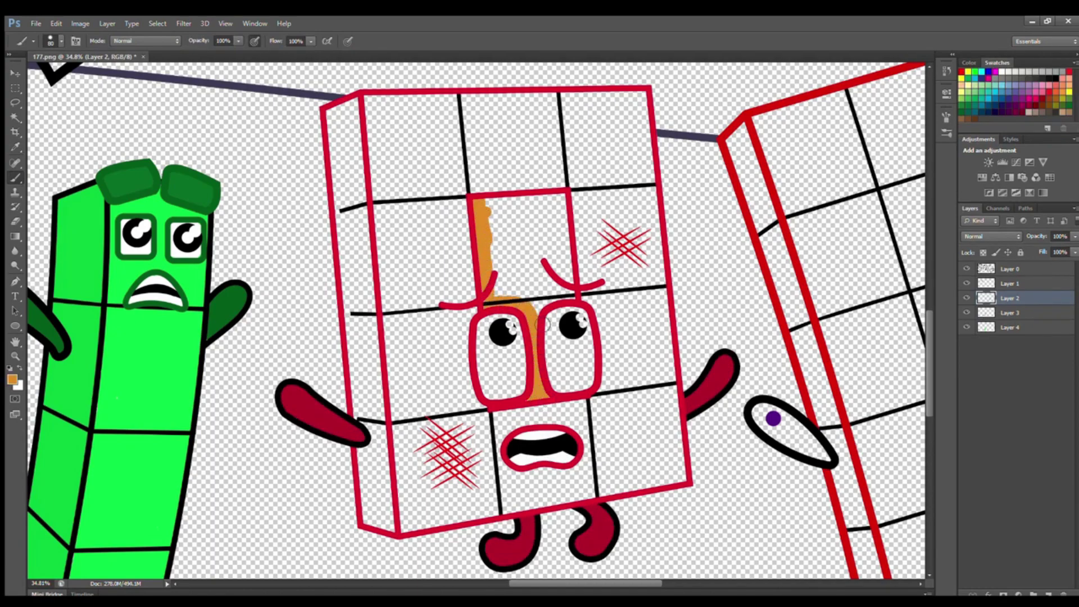
key("bracketright")
key("bracketright")
mouse_move(564, 276)
left_mouse_down()
mouse_move(559, 203)
mouse_move(497, 207)
mouse_move(492, 224)
mouse_move(558, 225)
mouse_move(550, 262)
mouse_move(560, 281)
mouse_move(508, 272)
left_mouse_up()
Paint the crimson character's side face crimson and resample the dark crimson for the arm overlapping it.
left_click(12, 379)
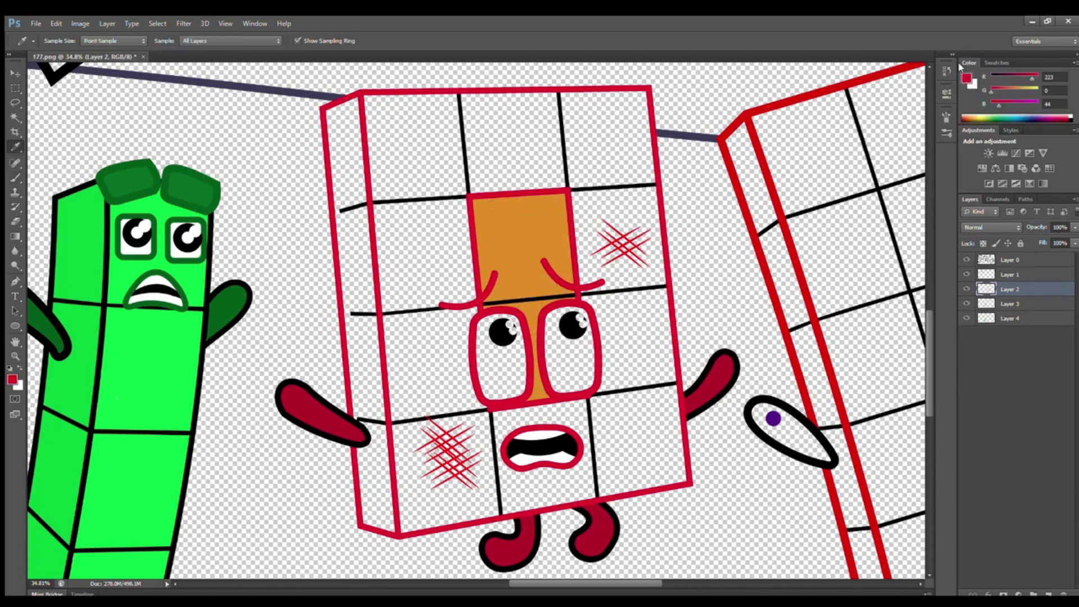
left_click(509, 110)
mouse_move(336, 112)
left_mouse_down()
mouse_move(360, 409)
mouse_move(377, 423)
mouse_move(382, 522)
mouse_move(358, 125)
left_mouse_up()
left_click(337, 423, "alt")
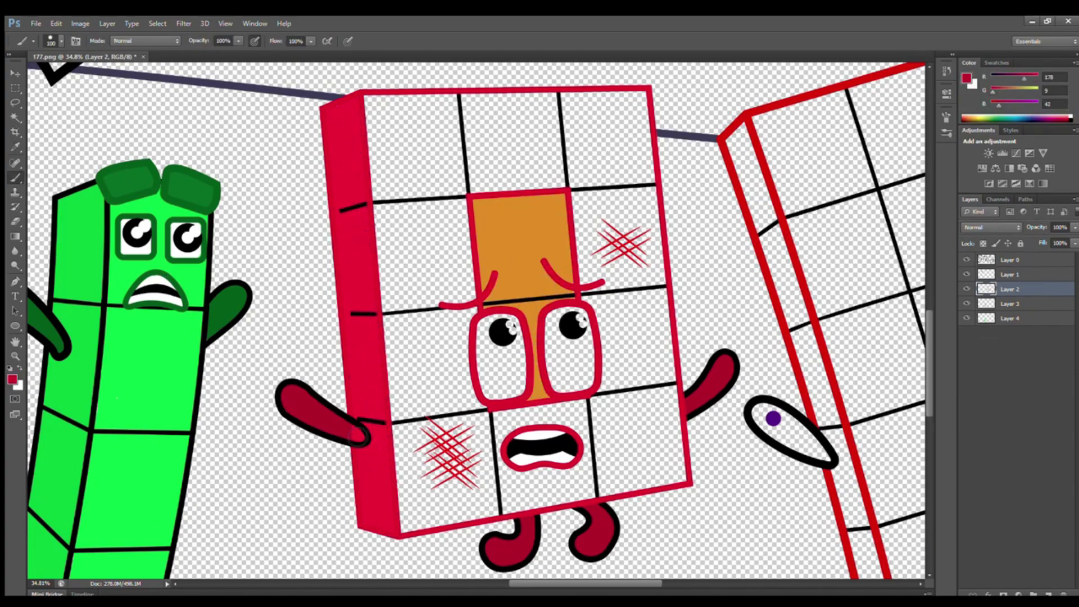
On Layer 3, fill the crimson character's front squares and eyes with white, using a larger brush.
left_click(1010, 303)
left_click(998, 63)
left_click(1002, 71)
mouse_move(373, 103)
left_mouse_down()
mouse_move(642, 102)
mouse_move(686, 471)
mouse_move(439, 527)
mouse_move(402, 520)
left_mouse_up()
key("bracketright")
key("bracketright")
key("bracketright")
key("bracketright")
key("bracketright")
mouse_move(393, 130)
left_mouse_down()
mouse_move(540, 146)
mouse_move(428, 180)
mouse_move(629, 208)
mouse_move(394, 253)
mouse_move(413, 337)
mouse_move(636, 337)
mouse_move(639, 386)
mouse_move(427, 450)
mouse_move(673, 474)
mouse_move(463, 500)
left_mouse_up()
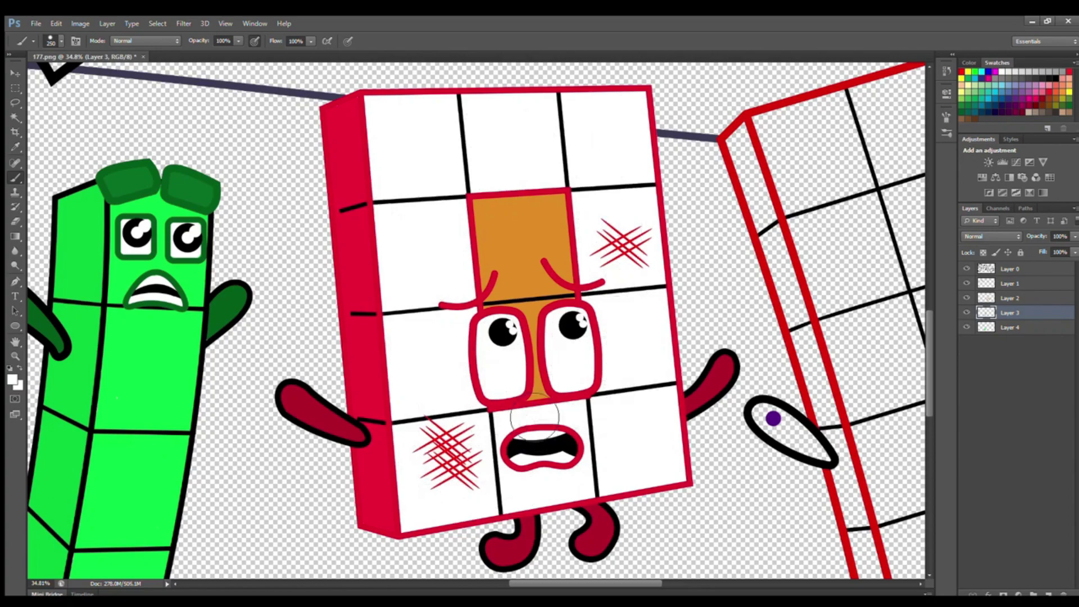
On Layer 1, paint the tilted block character's arms and legs purple and its feet red.
scroll(378, 375, "down", 5)
left_click_drag(929, 355, 927, 364)
scroll(699, 566, "right", 3)
scroll(704, 528, "up", 2)
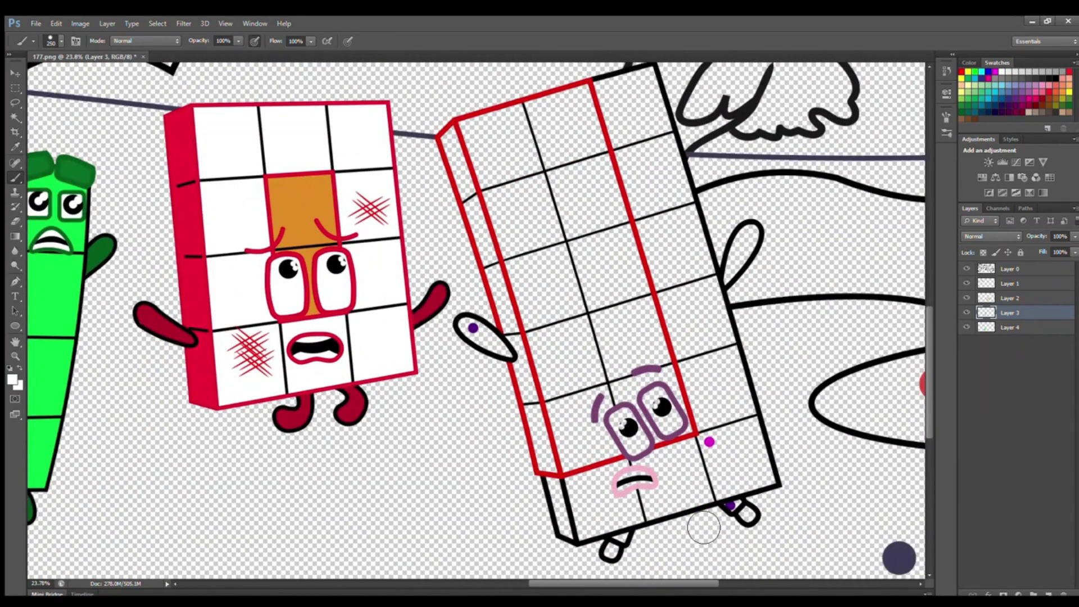
left_click(1011, 285)
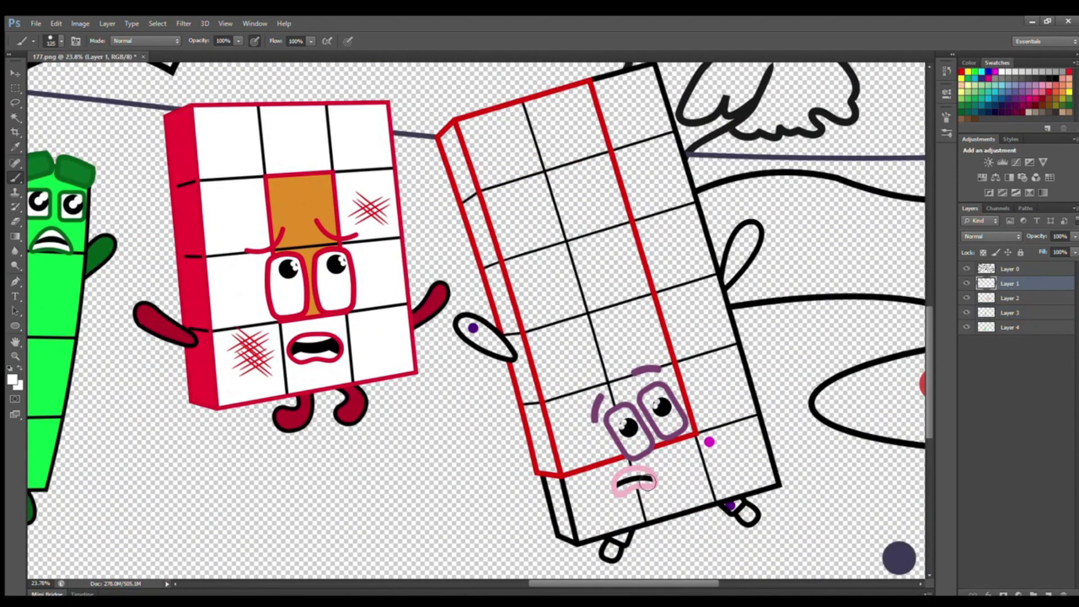
key("i")
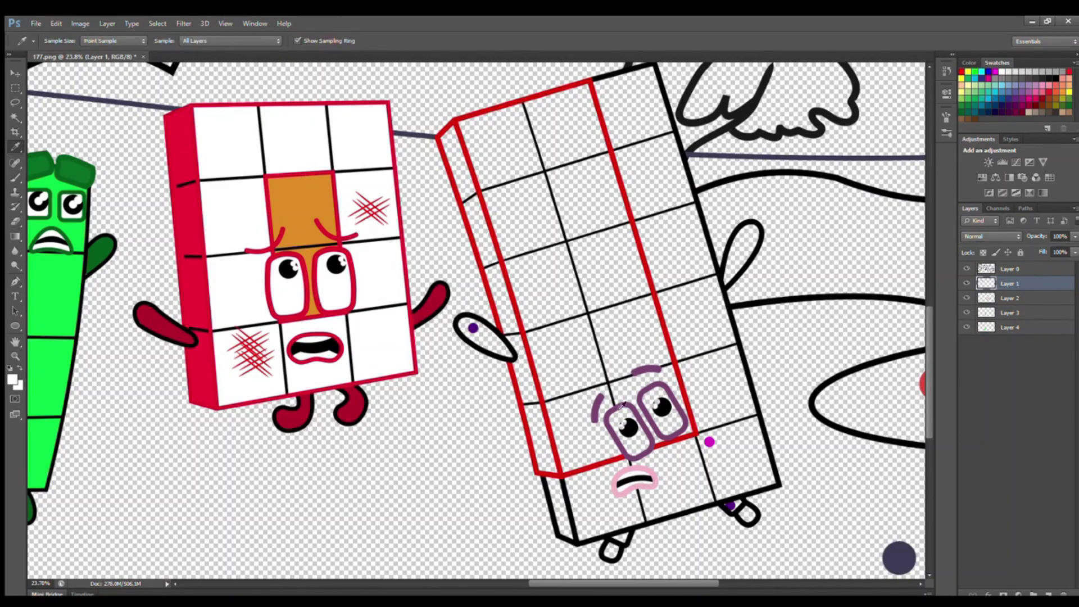
key("b")
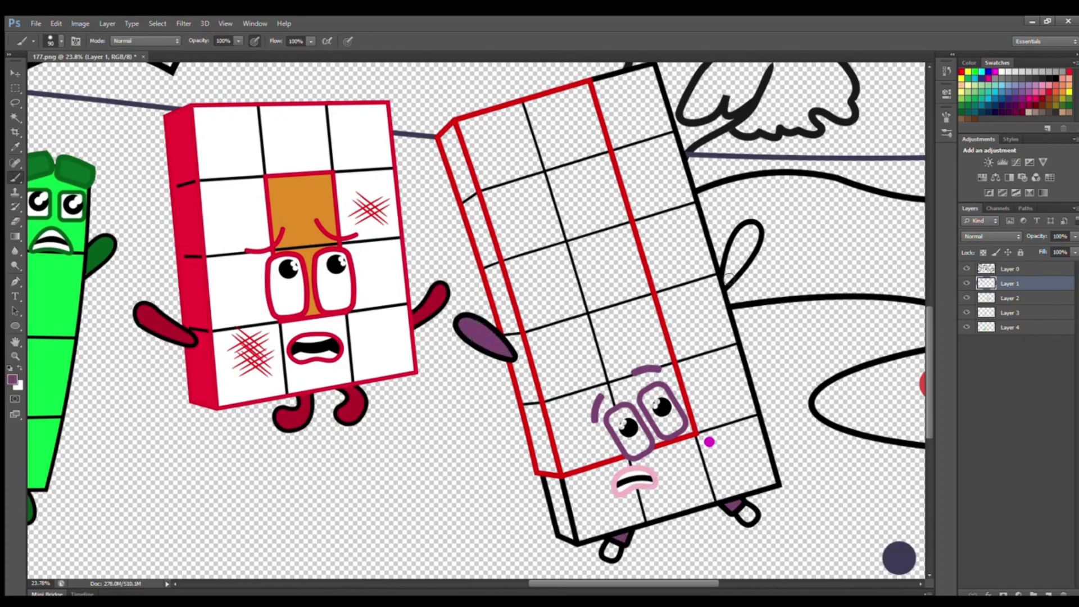
left_click_drag(728, 280, 750, 232)
left_click(179, 219, "alt")
left_click_drag(609, 546, 611, 552)
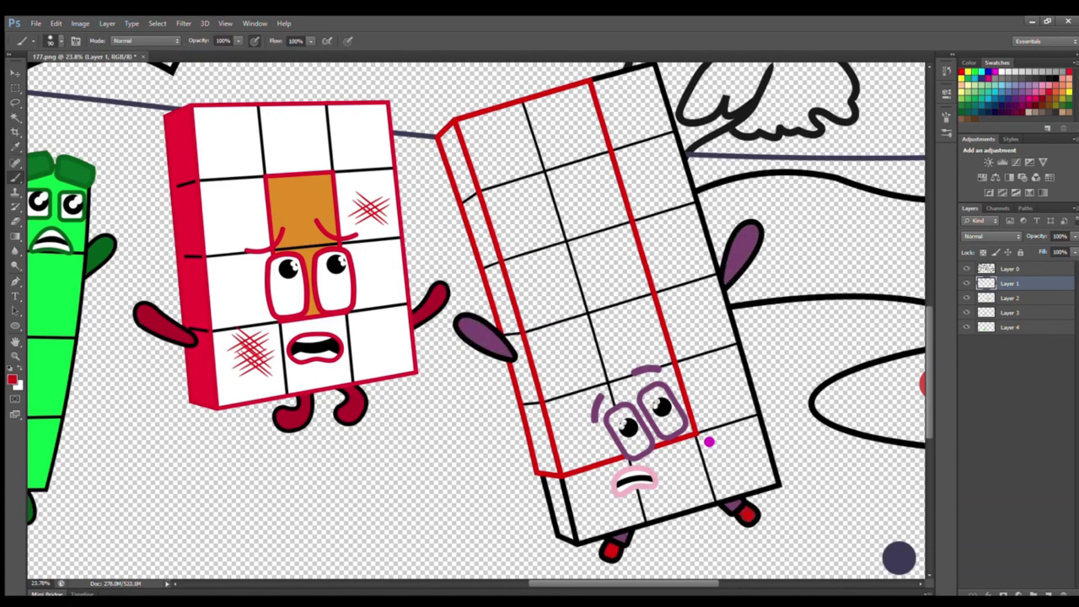
On Layer 2, paint the red-outlined part of the tilted character's side face bright red.
left_click(1016, 299)
left_click(12, 380)
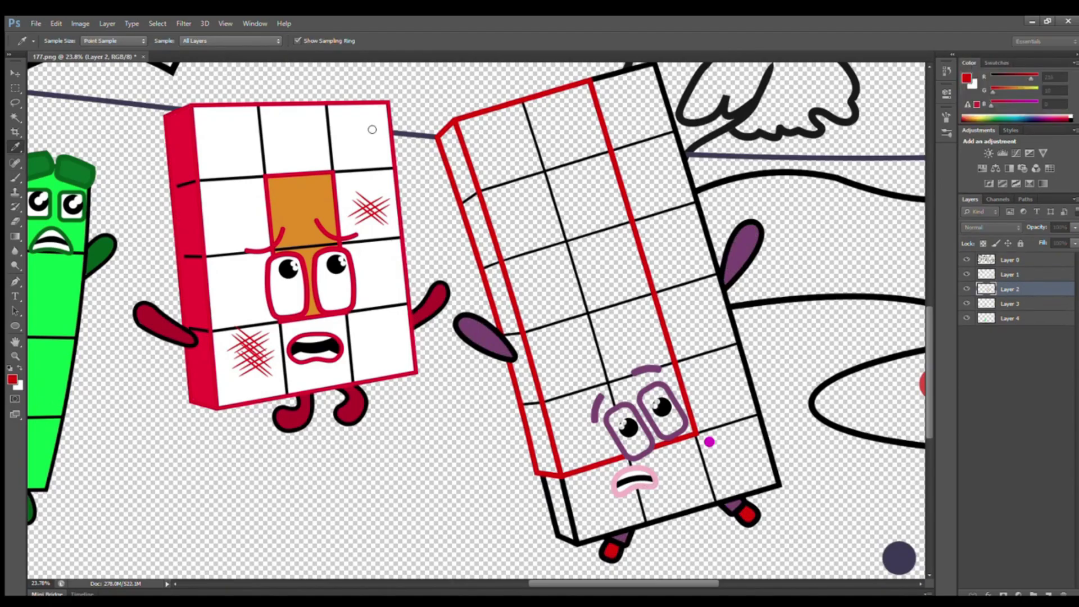
left_click(22, 177)
left_click_drag(447, 146, 536, 440)
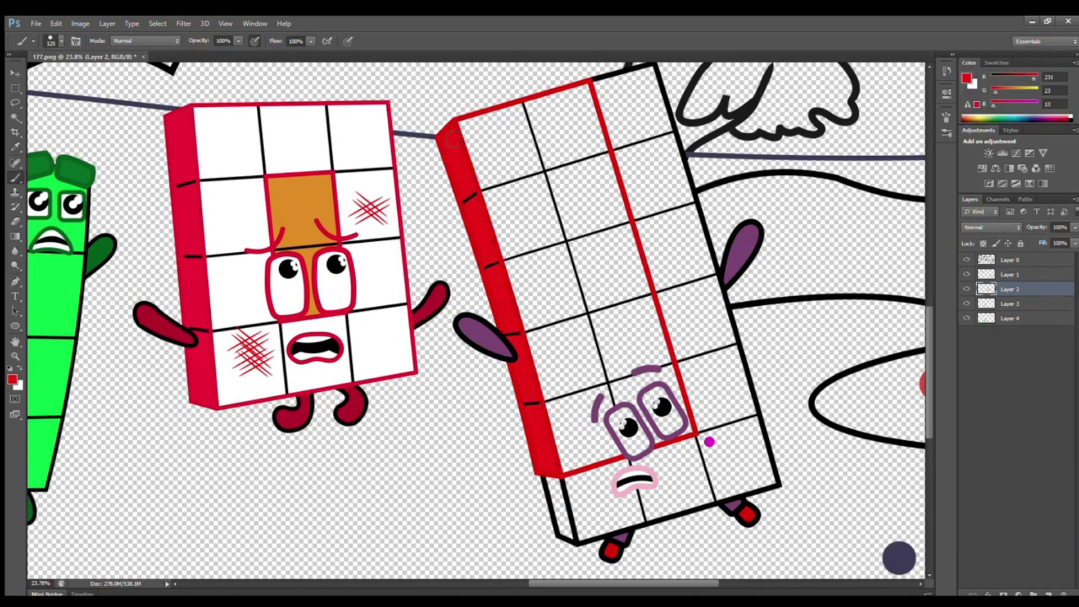
On Layer 3, sample the magenta dot and fill the tilted character's outer column and lowest row of squares with it.
left_click(1024, 302)
left_click(15, 147)
left_click(709, 441)
left_click(15, 177)
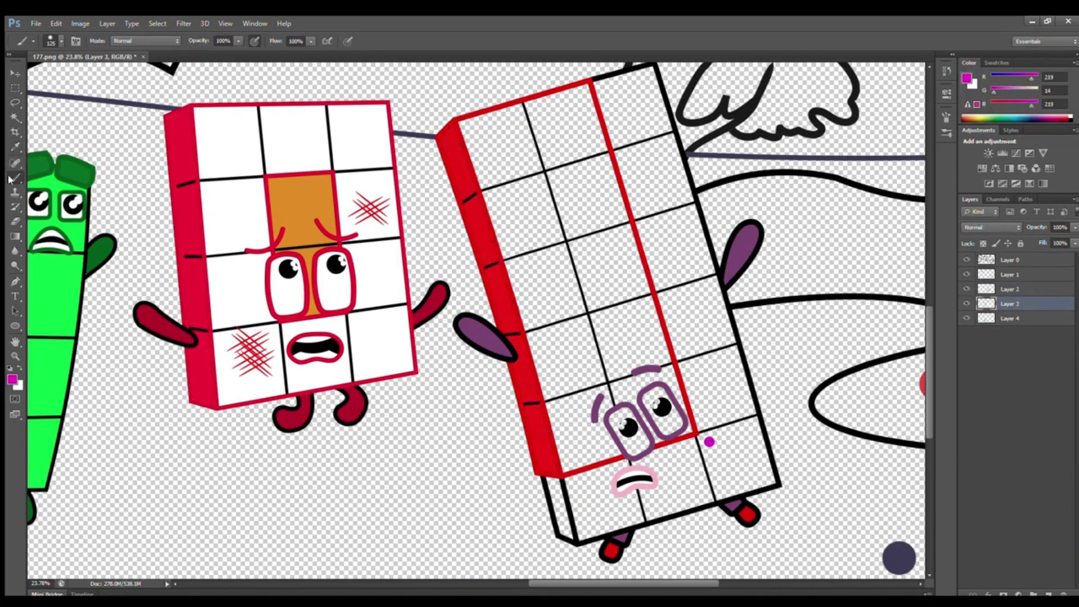
mouse_move(649, 74)
left_mouse_down()
mouse_move(774, 486)
mouse_move(585, 534)
mouse_move(578, 486)
mouse_move(710, 437)
mouse_move(609, 110)
mouse_move(608, 90)
mouse_move(644, 79)
mouse_move(628, 102)
mouse_move(680, 259)
mouse_move(665, 254)
mouse_move(718, 335)
mouse_move(736, 392)
mouse_move(731, 446)
mouse_move(749, 461)
mouse_move(728, 485)
mouse_move(637, 509)
mouse_move(630, 497)
mouse_move(732, 461)
mouse_move(663, 481)
left_mouse_up()
Choose a darker magenta and paint the lower strip of the tilted character's side face with a smaller brush.
left_click(967, 79)
left_click(368, 151)
left_click(471, 114)
key("bracketleft")
left_click_drag(555, 483, 561, 518)
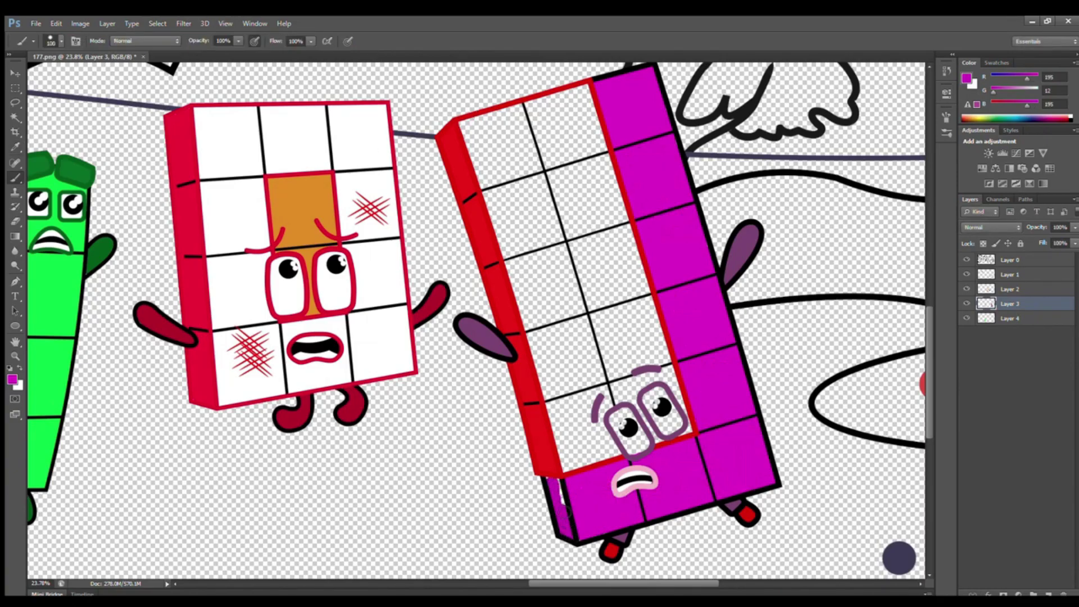
On Layer 4, fill the red-framed front squares and the eyes of the tilted character with white.
left_click(1015, 318)
left_click(996, 63)
left_click(1003, 71)
key("bracketright")
key("bracketright")
mouse_move(474, 135)
left_mouse_down()
mouse_move(592, 100)
mouse_move(492, 134)
mouse_move(488, 149)
mouse_move(570, 150)
mouse_move(598, 167)
mouse_move(586, 213)
mouse_move(519, 253)
mouse_move(633, 251)
mouse_move(636, 276)
mouse_move(552, 352)
mouse_move(664, 354)
mouse_move(570, 403)
mouse_move(585, 417)
mouse_move(688, 406)
left_mouse_up()
key("bracketright")
key("bracketright")
key("bracketright")
On Layer 2, paint the lashes and outer ring of the horned character's filled black eye bright red.
scroll(682, 399, "down", 6)
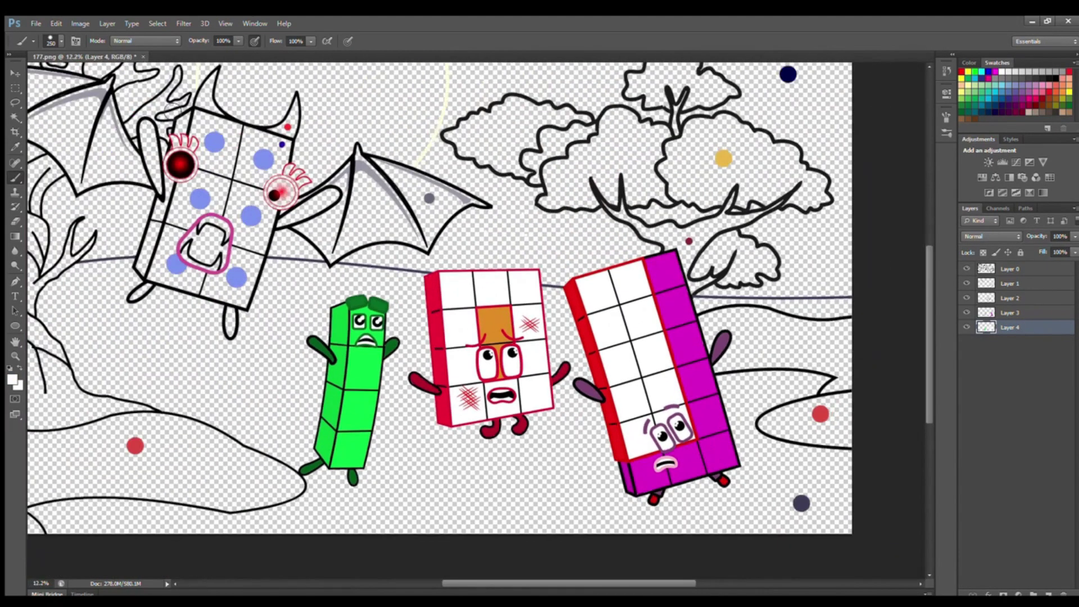
scroll(158, 95, "up", 7)
scroll(503, 501, "down", 1)
left_click_drag(514, 583, 496, 583)
left_click_drag(928, 332, 928, 335)
left_click(1010, 298)
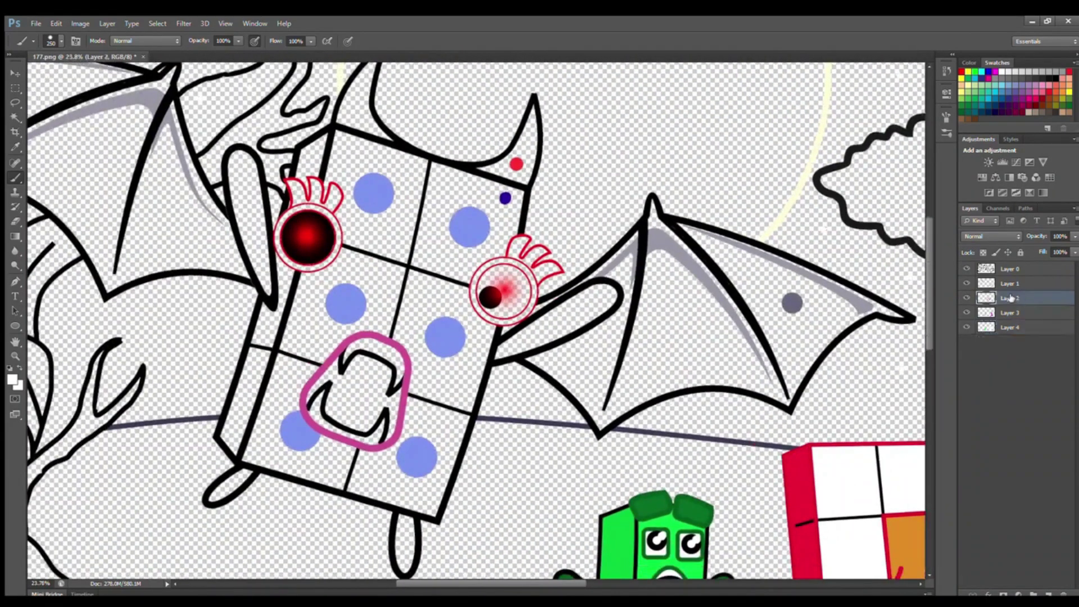
left_click(15, 146)
left_click(970, 62)
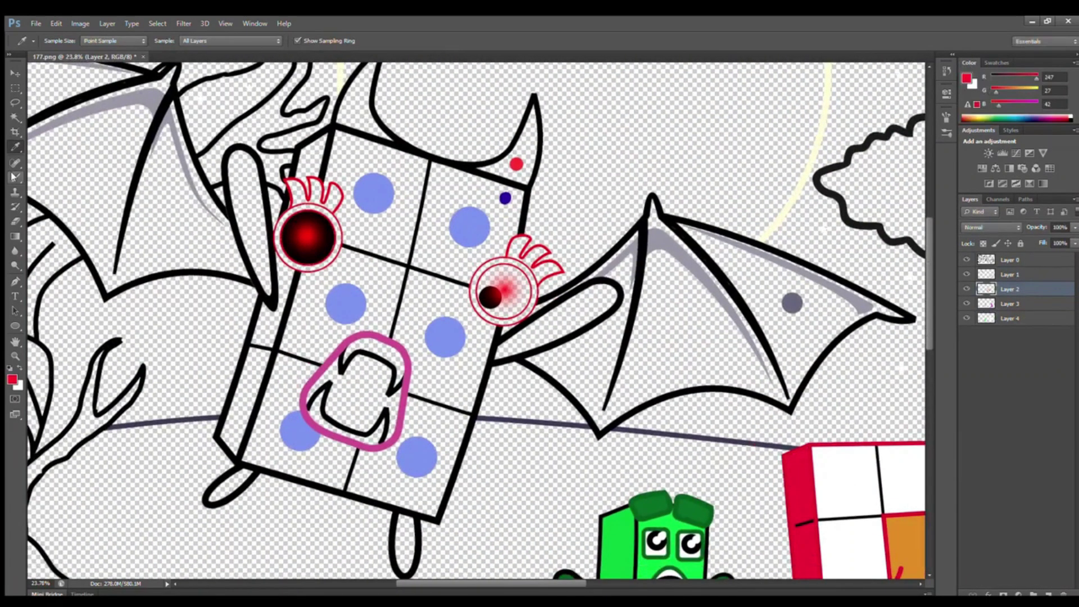
key("b")
scroll(288, 210, "up", 3)
mouse_move(299, 172)
left_mouse_down()
mouse_move(301, 203)
mouse_move(310, 173)
mouse_move(328, 198)
mouse_move(336, 165)
mouse_move(376, 181)
left_mouse_up()
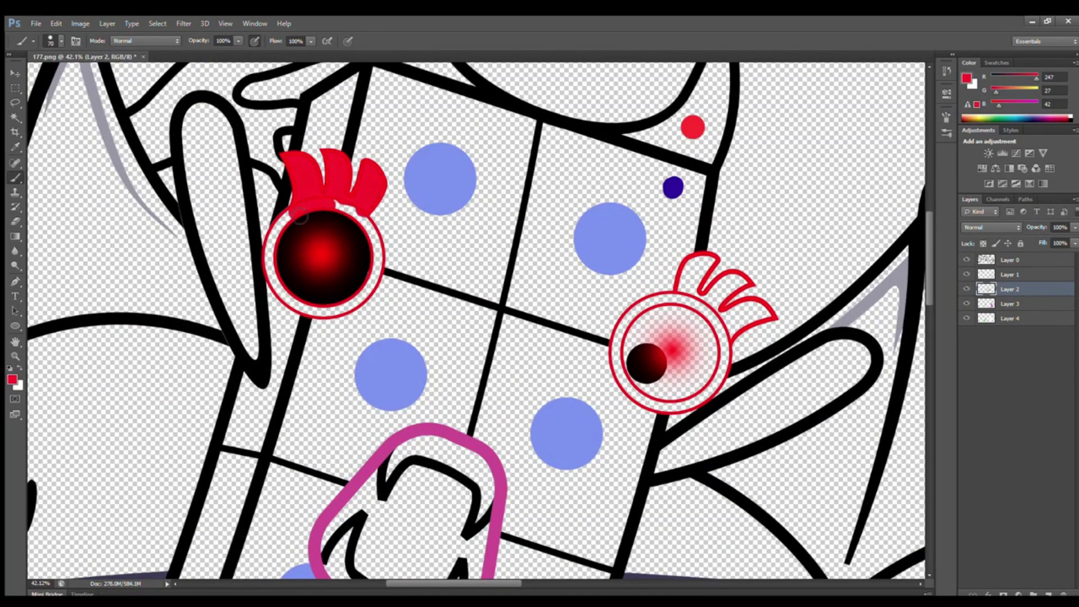
left_click_drag(276, 252, 287, 301)
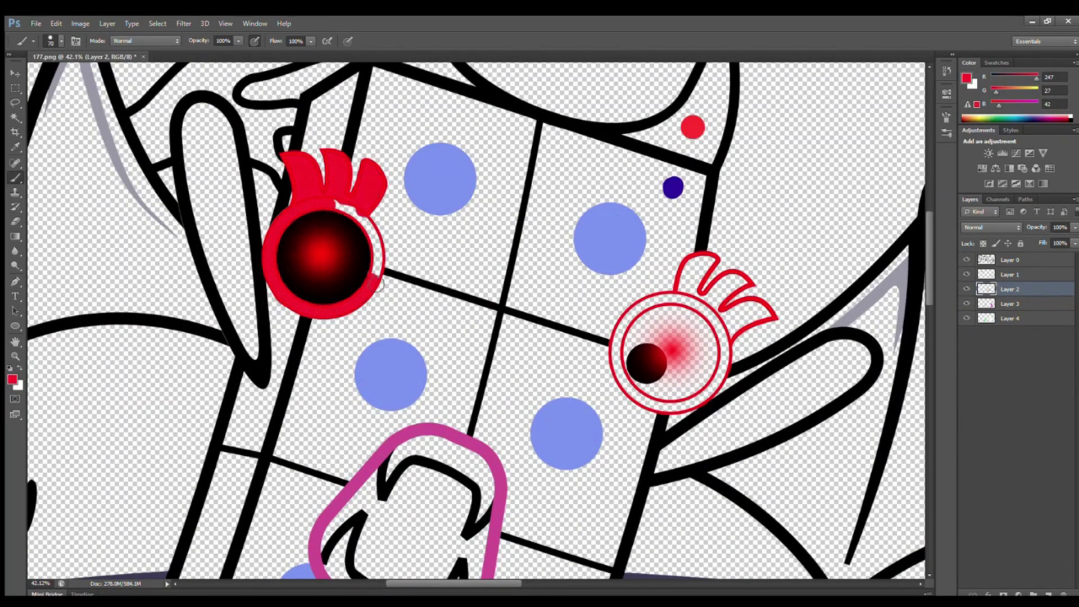
On Layer 1, fill the inner circle of the horned character's other eye with black behind the red glow.
left_click(1012, 275)
left_click(996, 63)
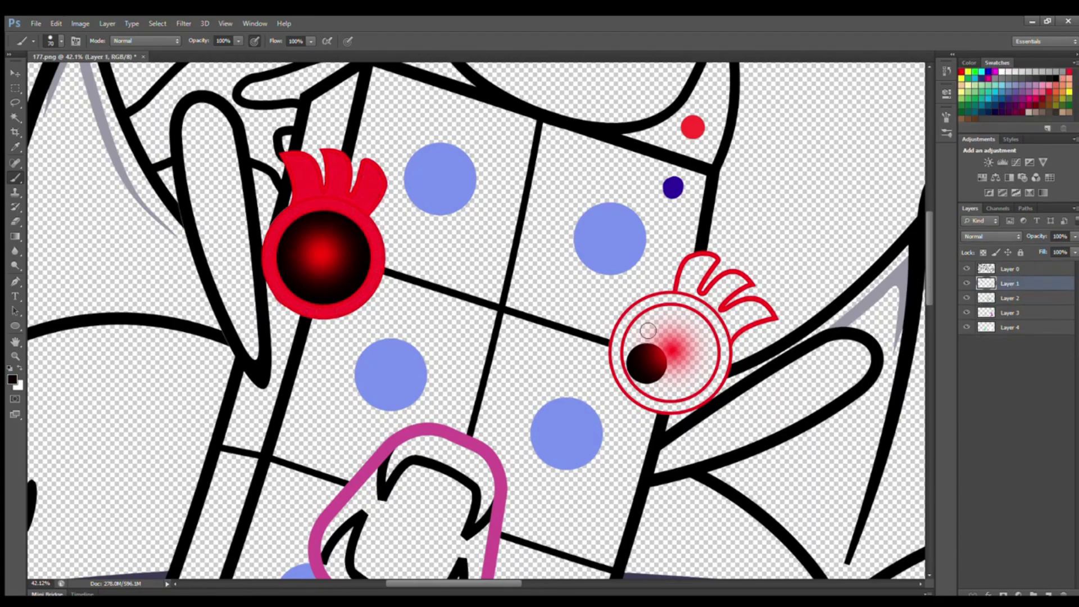
mouse_move(644, 381)
left_mouse_down()
mouse_move(681, 398)
mouse_move(714, 359)
mouse_move(652, 323)
mouse_move(692, 332)
mouse_move(654, 335)
mouse_move(666, 386)
mouse_move(677, 355)
left_mouse_up()
key("bracketright")
key("bracketright")
On Layer 2, sample the red of the finished eye and paint the other eye's lashes and outer ring with it.
left_click(1004, 298)
left_click(271, 236, "alt")
key("bracketleft")
key("bracketleft")
key("bracketleft")
mouse_move(697, 270)
left_mouse_down()
mouse_move(698, 302)
mouse_move(738, 281)
mouse_move(724, 319)
mouse_move(763, 312)
mouse_move(738, 330)
left_mouse_up()
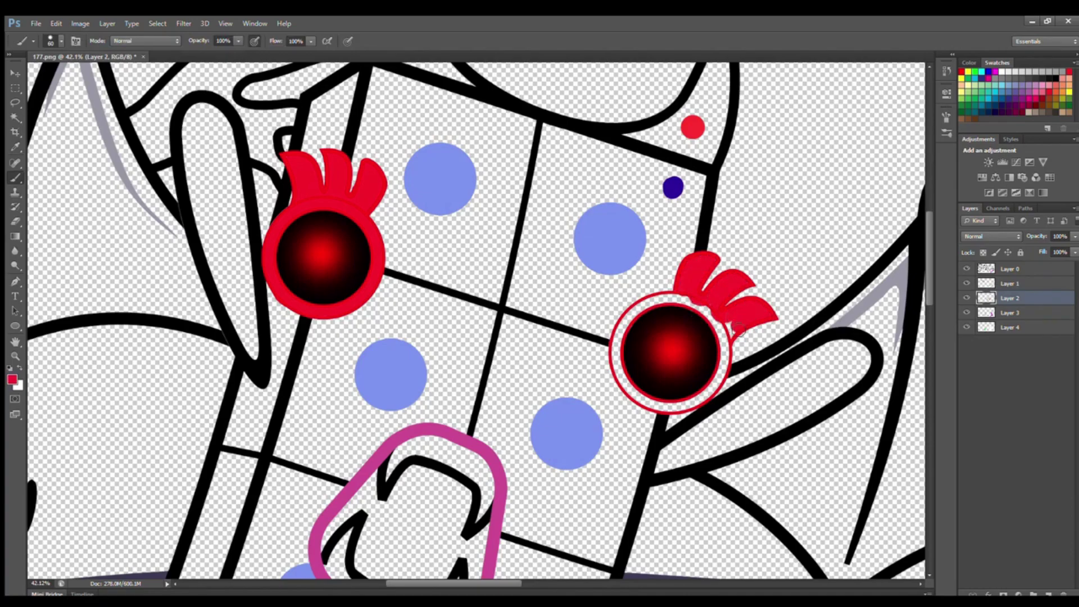
mouse_move(619, 365)
left_mouse_down()
mouse_move(635, 393)
mouse_move(666, 406)
left_mouse_up()
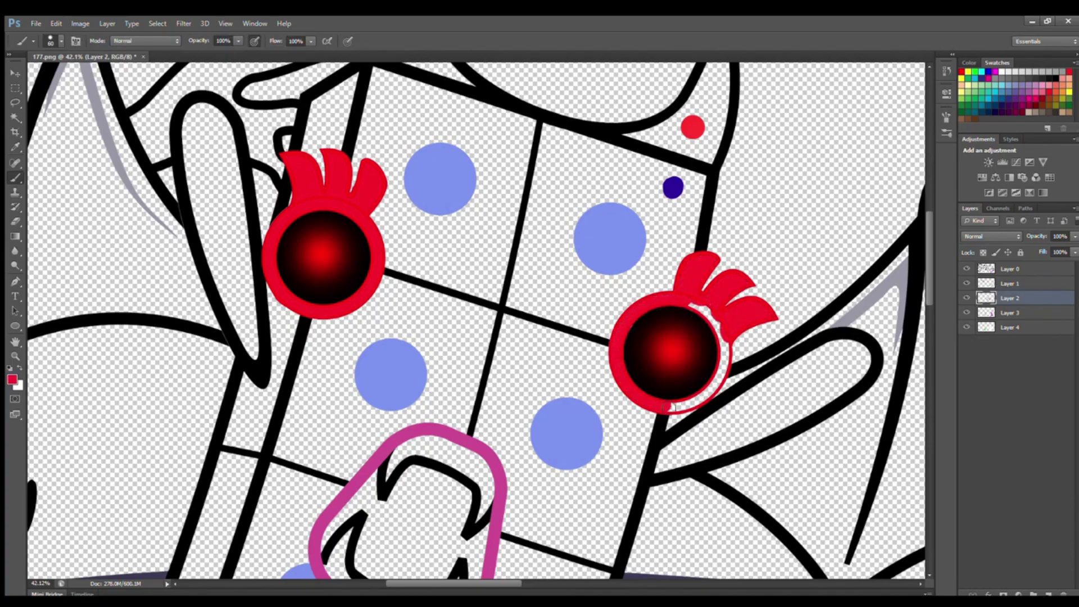
Fill the inside of the horned character's mouth with black around the fangs.
scroll(414, 231, "down", 2)
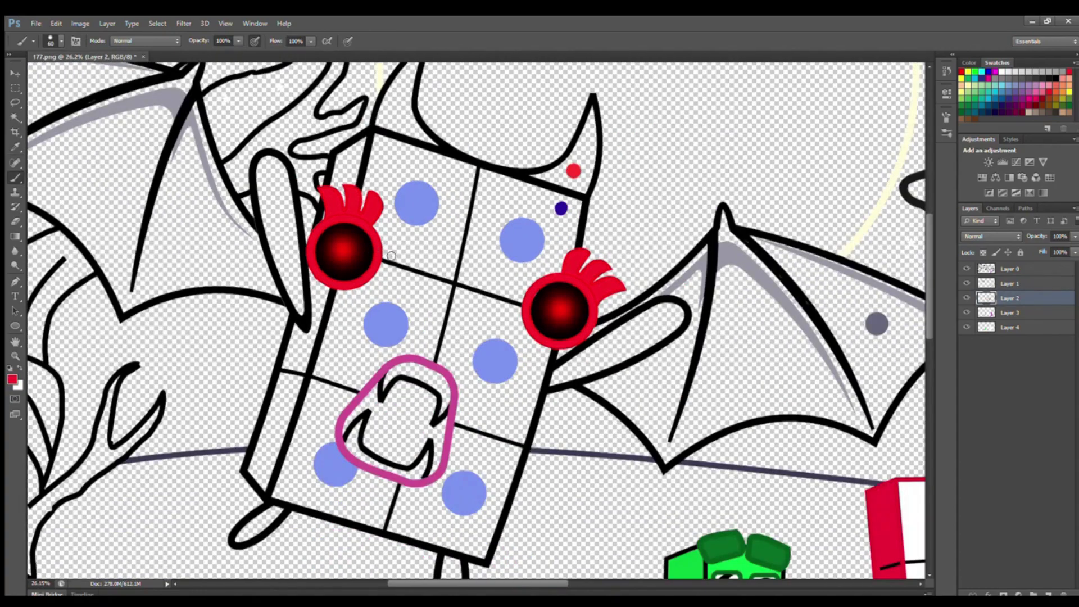
scroll(924, 291, "down", 1)
mouse_move(380, 363)
left_mouse_down()
mouse_move(346, 403)
mouse_move(409, 366)
mouse_move(443, 399)
mouse_move(429, 445)
mouse_move(430, 414)
mouse_move(406, 438)
mouse_move(372, 418)
mouse_move(396, 409)
left_mouse_up()
key("bracketright")
key("bracketright")
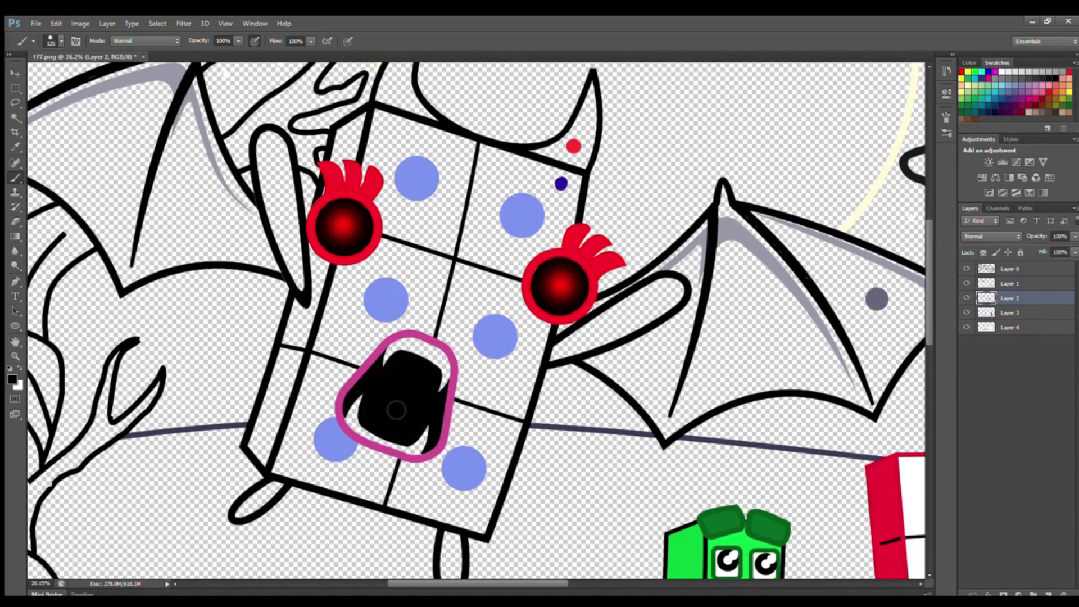
Choose a dark red and fill the horned character's arms and legs with it.
left_click(963, 73)
left_click(969, 62)
left_click(967, 79)
left_click(371, 183)
left_click(480, 130)
mouse_move(559, 350)
left_mouse_down()
mouse_move(667, 292)
mouse_move(670, 309)
mouse_move(562, 361)
mouse_move(666, 298)
left_mouse_up()
mouse_move(303, 292)
left_mouse_down()
mouse_move(275, 142)
mouse_move(278, 238)
mouse_move(281, 164)
left_mouse_up()
scroll(664, 331, "down", 1)
mouse_move(467, 519)
left_mouse_down()
mouse_move(470, 568)
mouse_move(475, 523)
left_mouse_up()
left_click_drag(316, 472, 292, 491)
Sample the bright red dot in the horn and fill both horns with that colour.
left_click(580, 163, "alt")
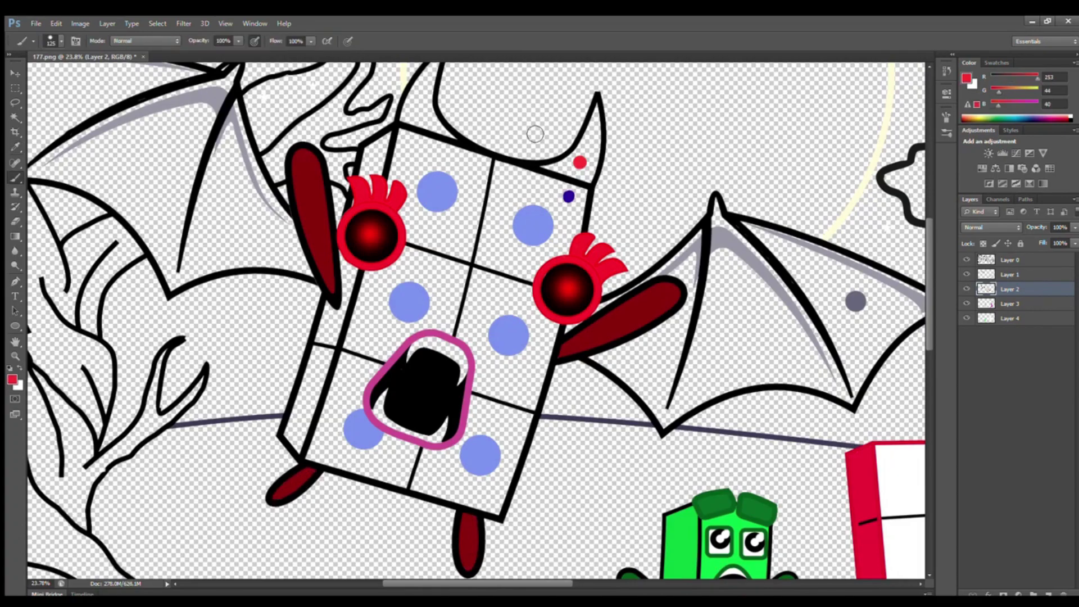
scroll(437, 110, "up", 1)
mouse_move(443, 87)
left_mouse_down()
mouse_move(410, 152)
mouse_move(451, 169)
mouse_move(431, 145)
left_mouse_up()
mouse_move(574, 193)
left_mouse_down()
mouse_move(597, 143)
mouse_move(591, 185)
left_mouse_up()
On Layer 3, paint the horned character's fangs white.
left_click(1012, 303)
left_click(996, 63)
left_click(1002, 72)
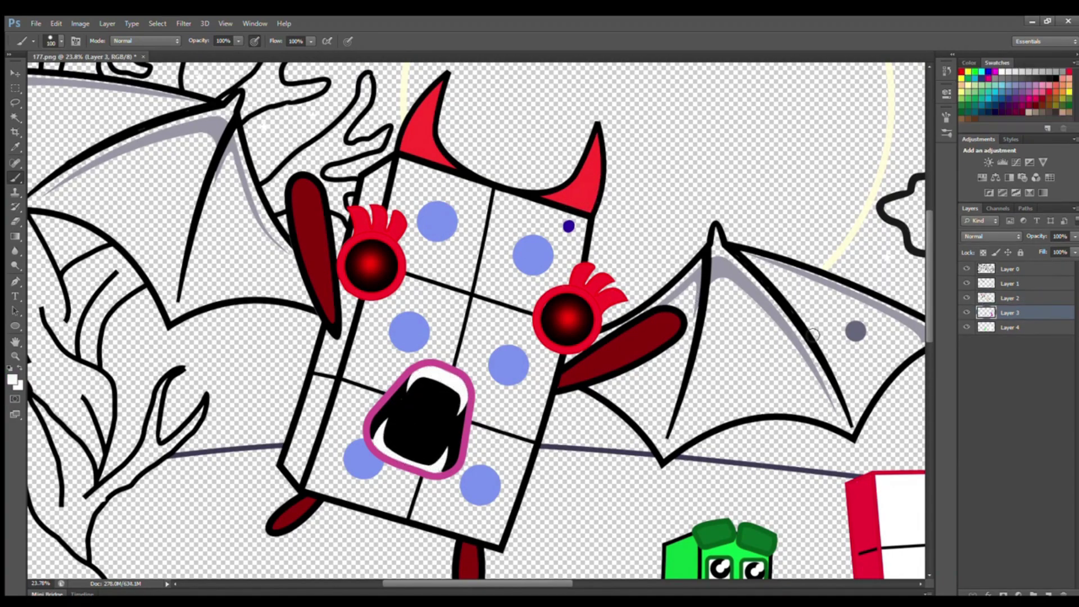
Sample the dark blue dot and fill the horned character's body, painting the side on Layer 3 and the front on Layer 4.
left_click(569, 226, "alt")
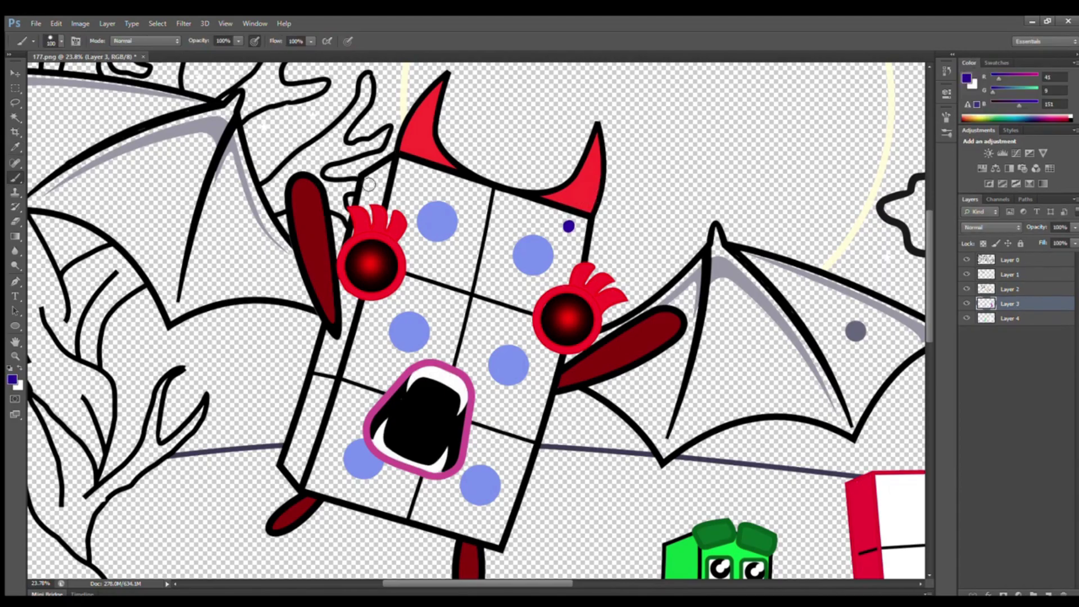
mouse_move(371, 181)
left_mouse_down()
mouse_move(296, 474)
mouse_move(347, 342)
left_mouse_up()
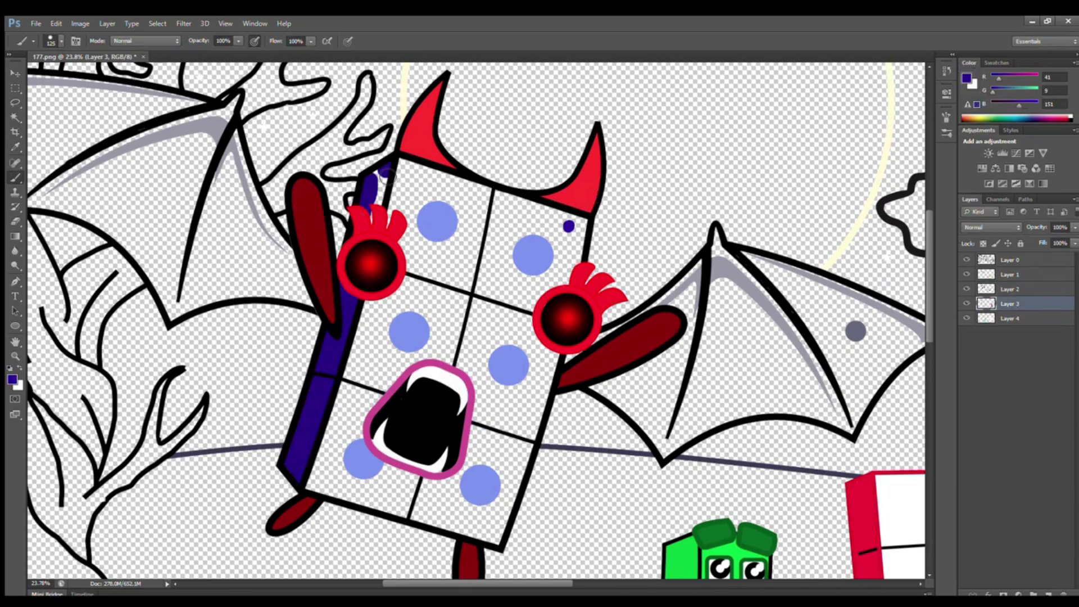
left_click(1003, 318)
left_click(568, 226, "alt")
mouse_move(569, 226)
left_mouse_down()
mouse_move(502, 537)
mouse_move(309, 484)
left_mouse_up()
key("bracketright")
key("bracketright")
mouse_move(393, 168)
left_mouse_down()
mouse_move(444, 188)
mouse_move(535, 256)
mouse_move(416, 281)
mouse_move(540, 365)
mouse_move(393, 366)
mouse_move(350, 430)
mouse_move(427, 489)
mouse_move(485, 487)
left_mouse_up()
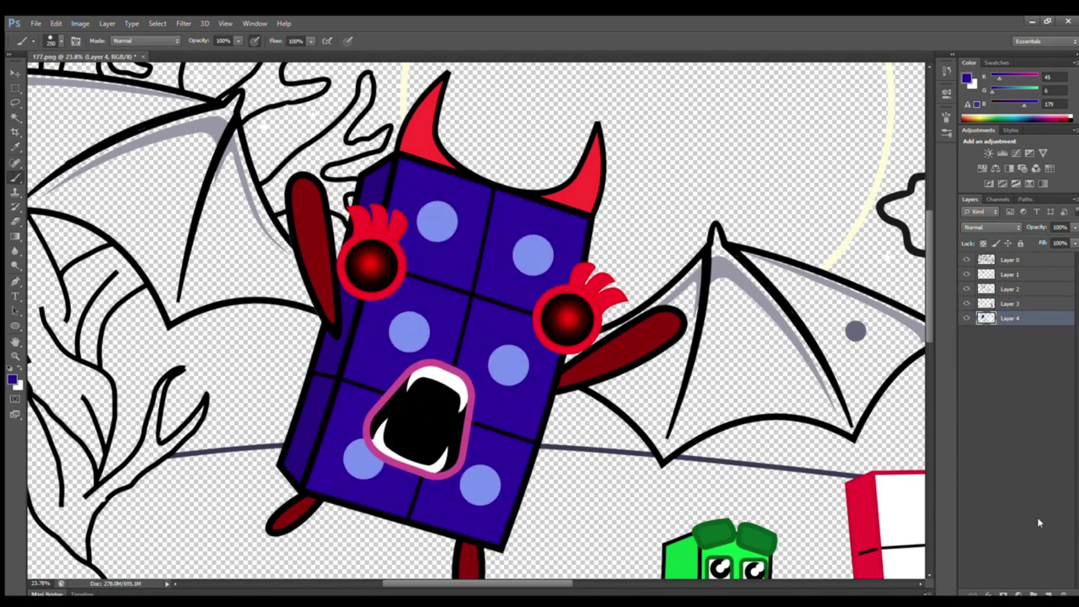
Add Layer 5 below Layer 4, sample the grey dot in the right wing and fill that wing with it.
left_click(1048, 593)
left_click_drag(1010, 318, 1011, 337)
scroll(73, 183, "right", 2)
left_click(795, 331, "alt")
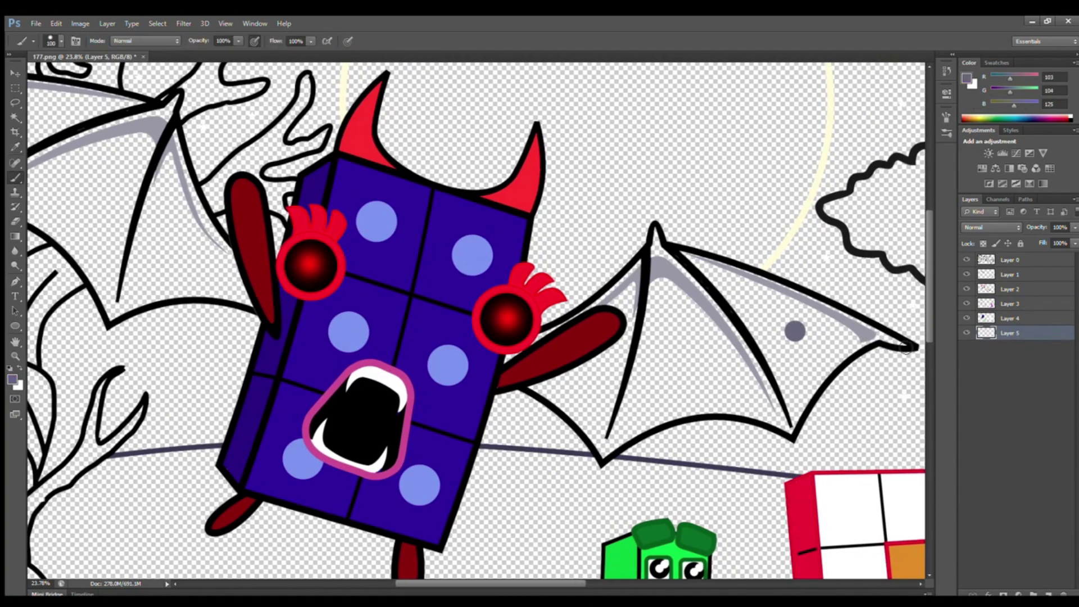
key("bracketright")
mouse_move(860, 342)
left_mouse_down()
mouse_move(683, 259)
mouse_move(610, 292)
mouse_move(590, 315)
left_mouse_up()
mouse_move(536, 354)
left_mouse_down()
mouse_move(585, 413)
mouse_move(644, 421)
mouse_move(781, 419)
mouse_move(837, 366)
left_mouse_up()
mouse_move(838, 340)
left_mouse_down()
mouse_move(674, 304)
mouse_move(584, 404)
mouse_move(693, 402)
mouse_move(825, 360)
mouse_move(651, 343)
mouse_move(770, 376)
mouse_move(751, 335)
left_mouse_up()
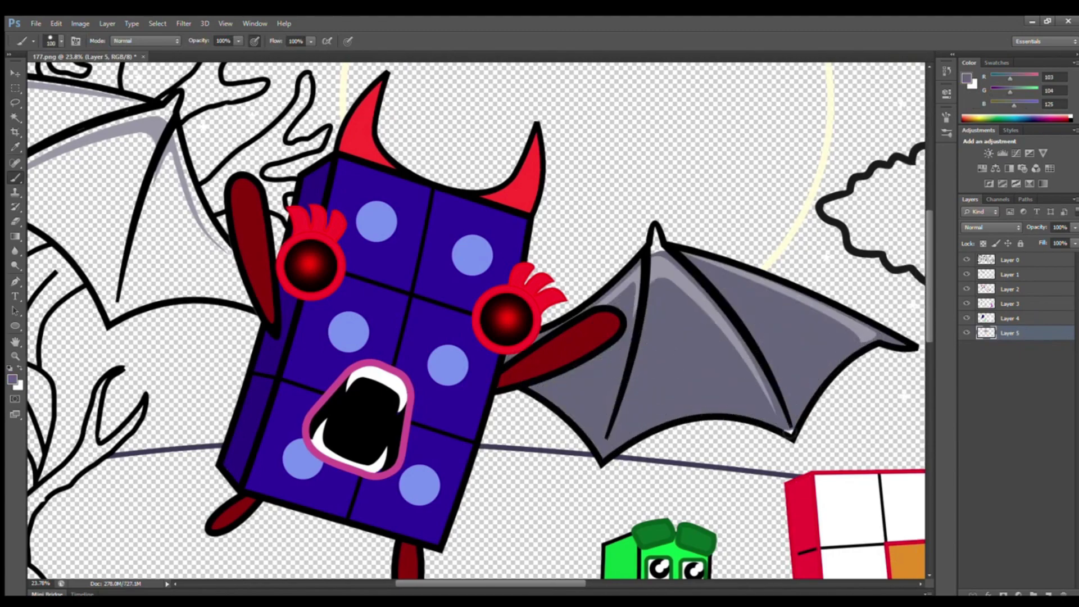
Fill the horned character's left wing with the same grey on Layer 5.
left_click_drag(570, 580, 536, 582)
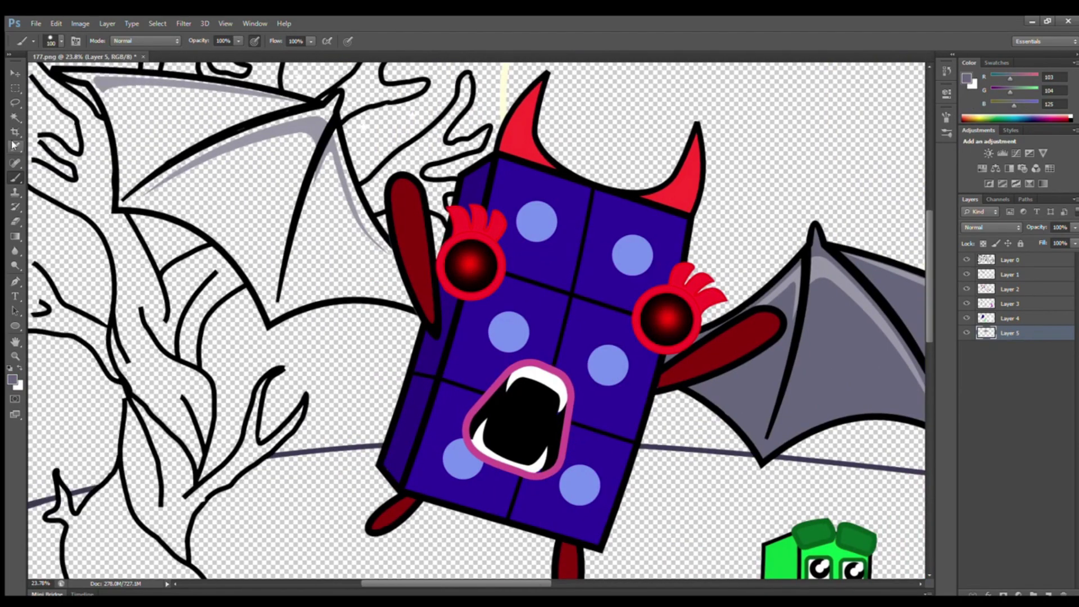
key("bracketright")
key("bracketright")
mouse_move(124, 82)
left_mouse_down()
mouse_move(310, 115)
mouse_move(413, 307)
mouse_move(313, 302)
mouse_move(278, 319)
mouse_move(219, 235)
mouse_move(132, 208)
mouse_move(109, 95)
mouse_move(325, 160)
mouse_move(382, 273)
mouse_move(337, 285)
mouse_move(161, 199)
mouse_move(161, 127)
mouse_move(339, 239)
mouse_move(292, 249)
mouse_move(176, 178)
mouse_move(248, 195)
left_mouse_up()
key("bracketright")
key("bracketright")
key("bracketright")
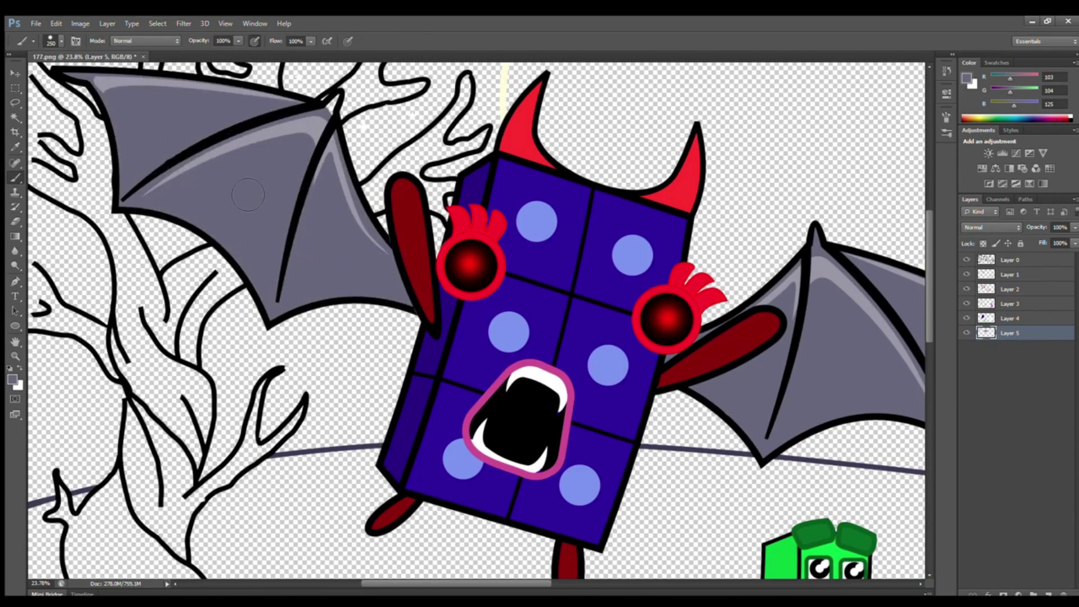
Add Layer 6 below the other layers and sample the dark teal dot beside the bare tree.
scroll(259, 297, "down", 5)
left_click(1048, 593)
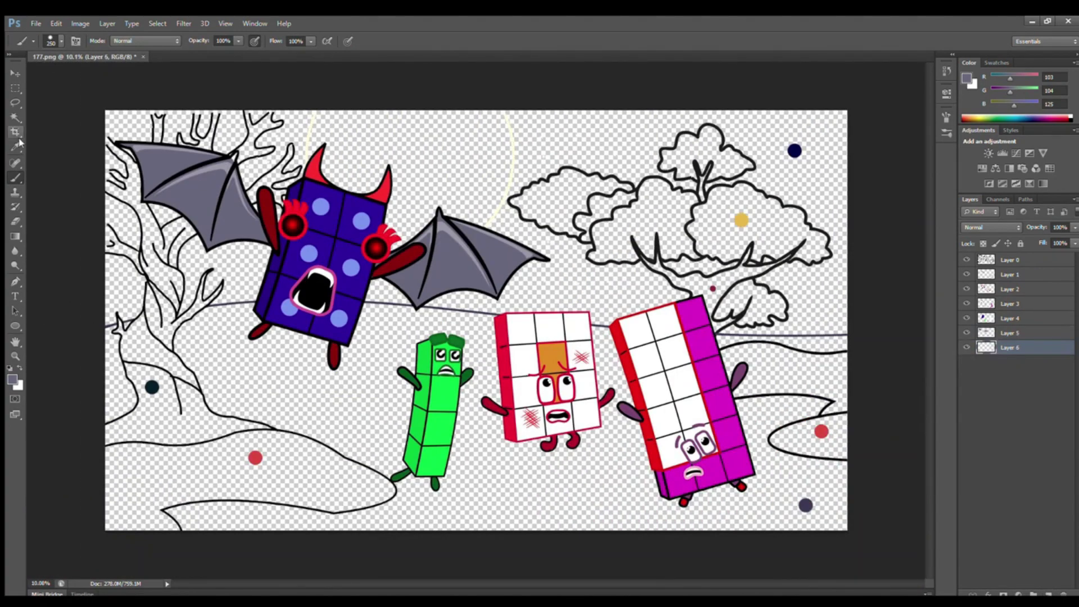
left_click(15, 147)
left_click(152, 387)
Paint the bare tree's roots and the base of its trunk dark teal.
scroll(100, 446, "up", 3)
left_click_drag(391, 584, 399, 583)
left_click_drag(930, 371, 930, 356)
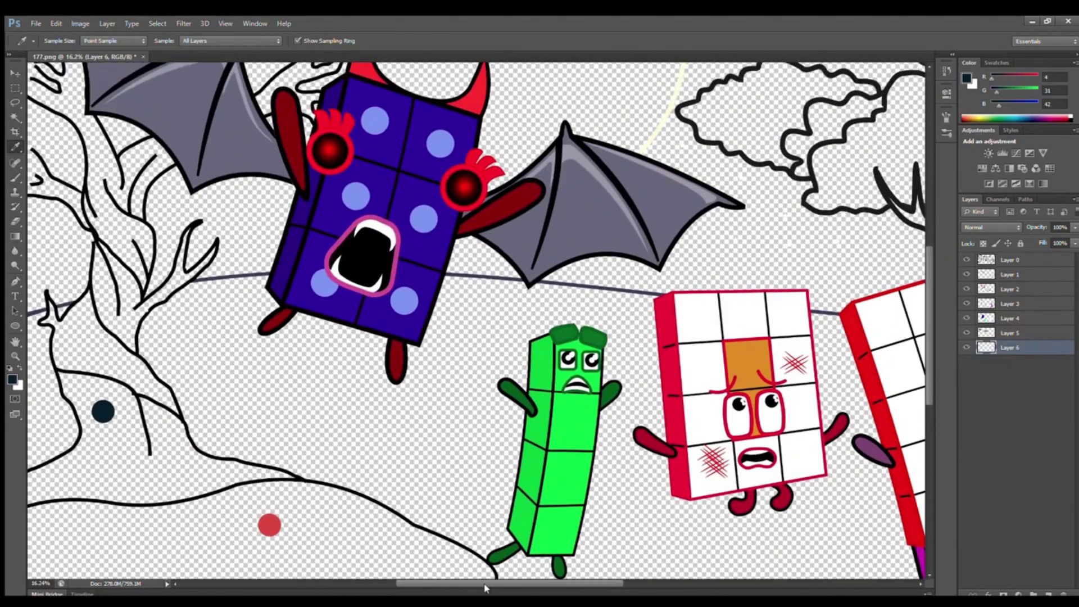
left_click_drag(484, 584, 482, 584)
left_click(13, 179)
mouse_move(34, 499)
left_mouse_down()
mouse_move(163, 501)
mouse_move(270, 475)
mouse_move(204, 459)
mouse_move(91, 299)
mouse_move(64, 339)
mouse_move(80, 401)
mouse_move(62, 471)
left_mouse_up()
key("bracketright")
key("bracketright")
key("bracketright")
mouse_move(89, 325)
left_mouse_down()
mouse_move(82, 341)
mouse_move(158, 401)
mouse_move(167, 485)
mouse_move(80, 482)
mouse_move(107, 388)
mouse_move(141, 442)
left_mouse_up()
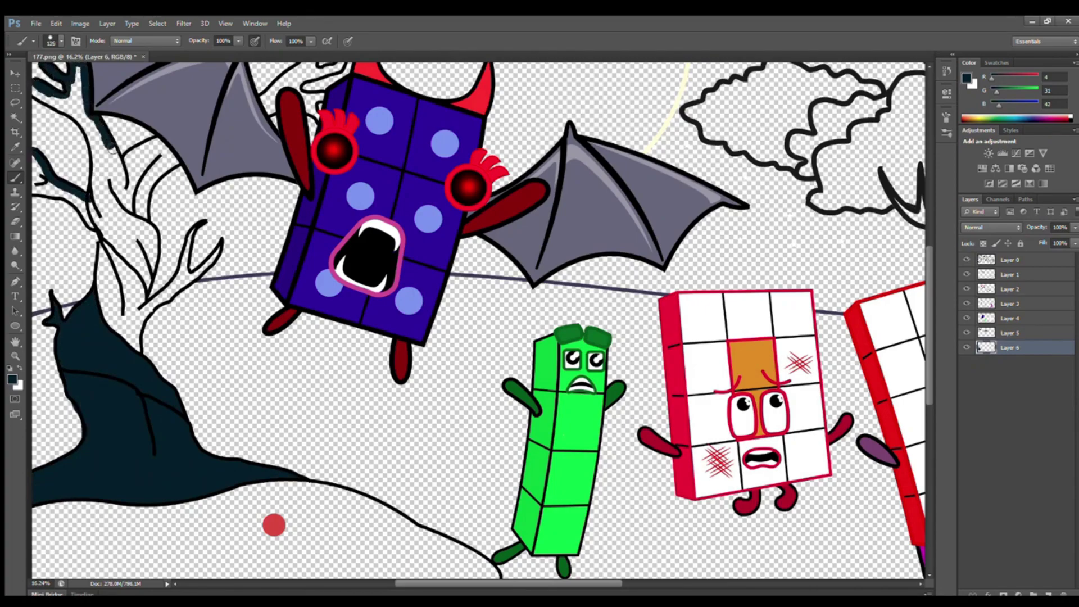
Fill the bare tree's upper trunk and the branches below the left wing with dark teal.
mouse_move(169, 164)
left_mouse_down()
mouse_move(148, 189)
mouse_move(143, 223)
left_mouse_up()
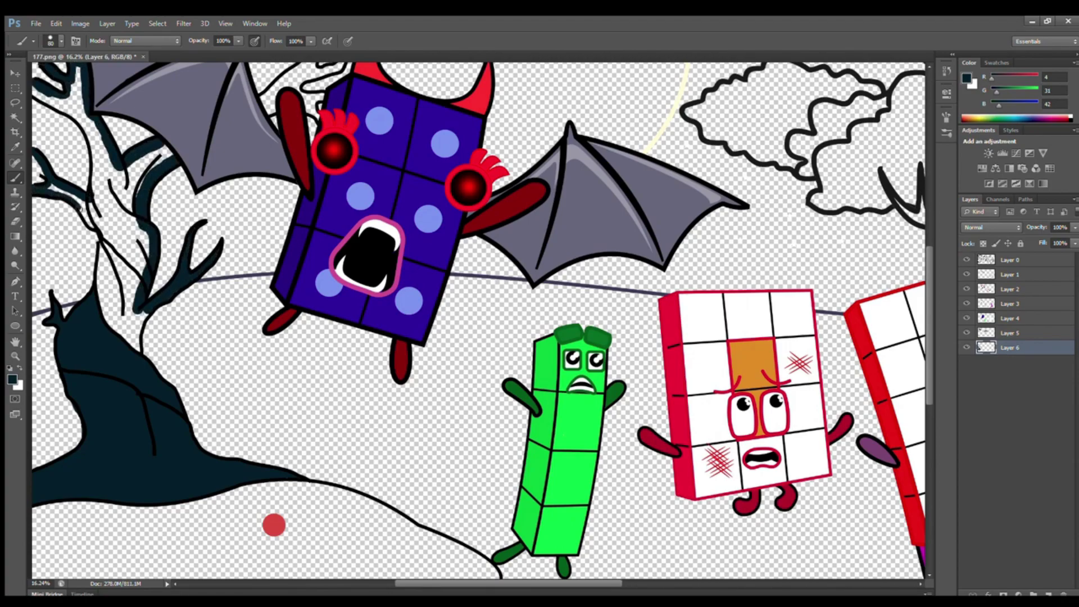
mouse_move(53, 103)
left_mouse_down()
mouse_move(87, 127)
mouse_move(97, 162)
left_mouse_up()
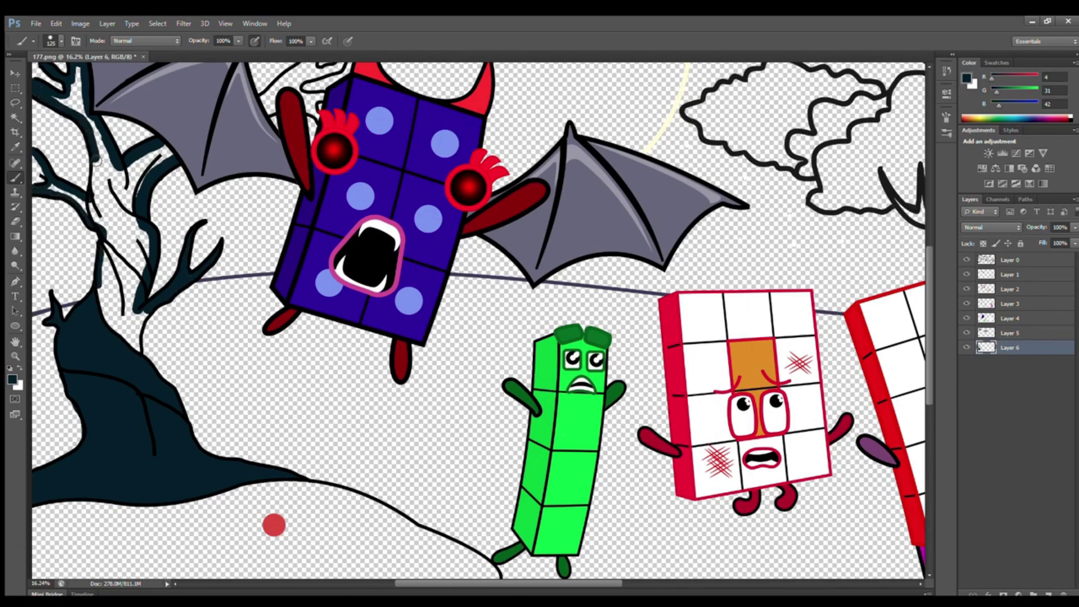
key("]")
mouse_move(81, 72)
left_mouse_down()
mouse_move(77, 103)
mouse_move(106, 164)
mouse_move(155, 168)
mouse_move(104, 199)
mouse_move(124, 205)
mouse_move(109, 301)
mouse_move(134, 210)
mouse_move(136, 352)
mouse_move(119, 328)
left_mouse_up()
key("]")
key("]")
Paint the bare tree's branches above the left wing dark teal, up to the canvas edge.
left_click_drag(929, 390, 928, 351)
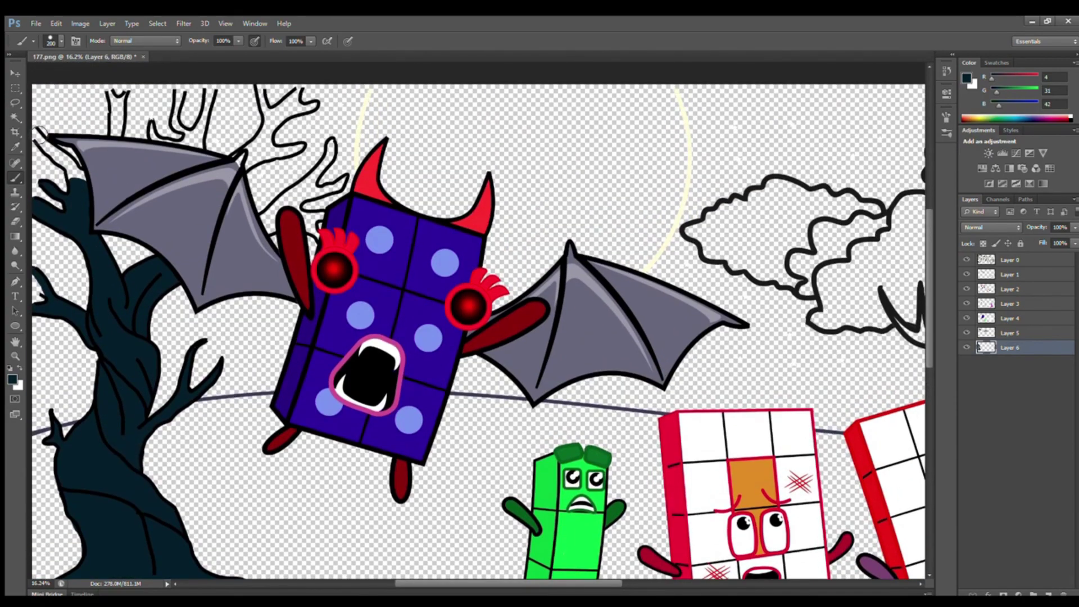
left_click_drag(34, 134, 73, 173)
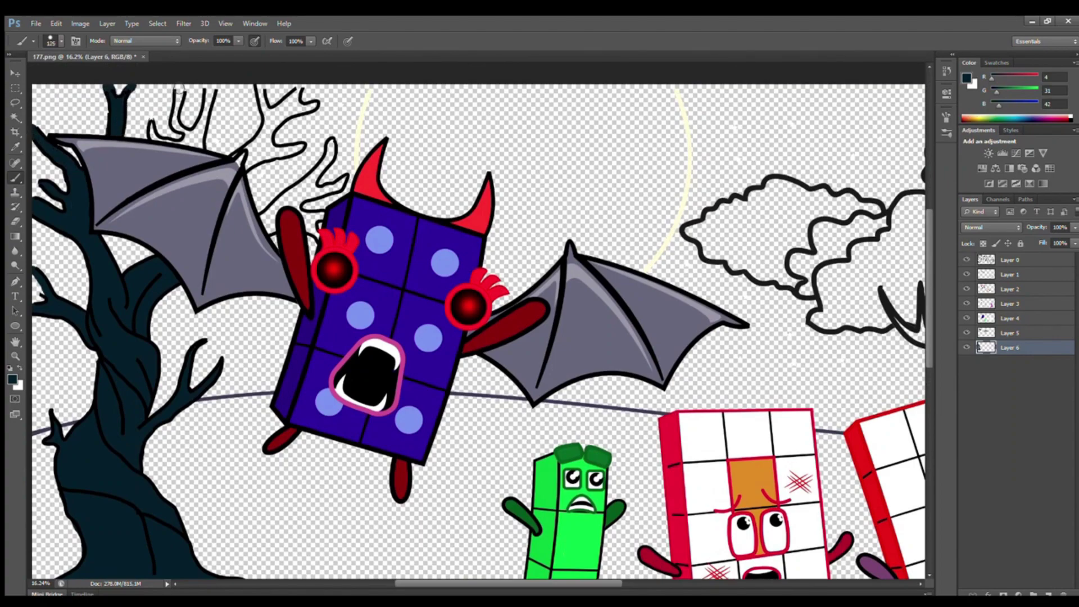
mouse_move(177, 120)
left_mouse_down()
mouse_move(198, 127)
mouse_move(211, 88)
left_mouse_up()
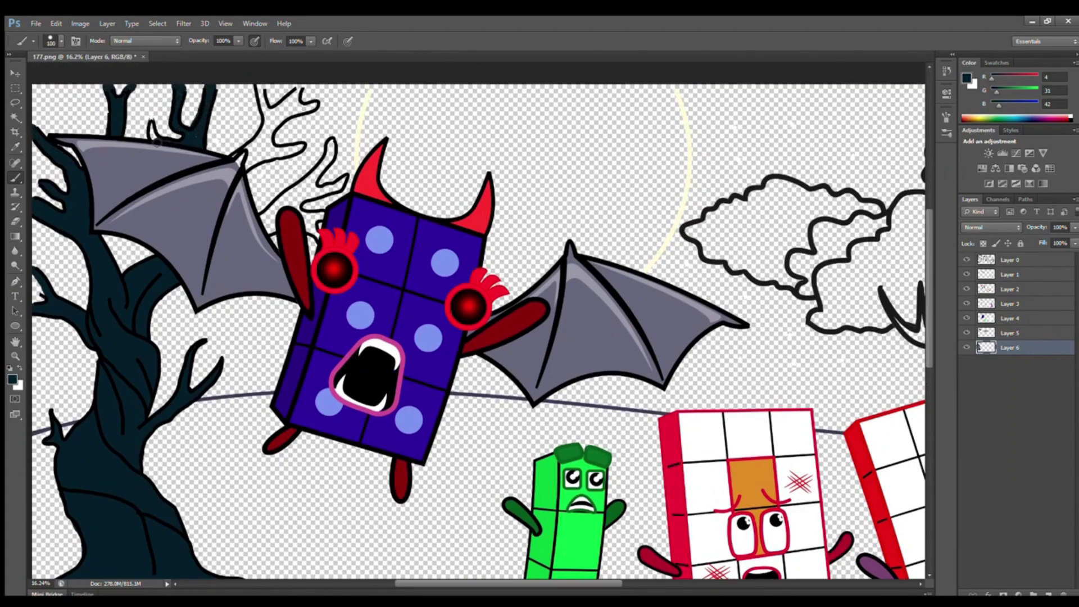
Resample the tree's dark teal on Layer 6 and fill the remaining branches between the left wing and the horned character.
left_click(1010, 333)
left_click(141, 164, "alt")
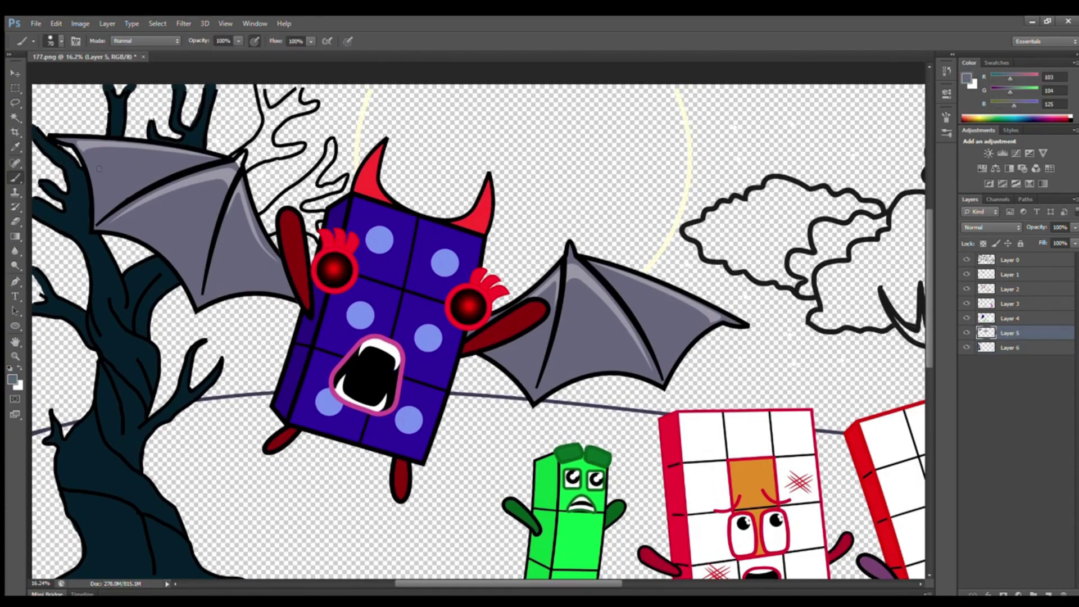
left_click(1010, 347)
left_click(15, 147)
left_click(72, 197)
left_click(15, 178)
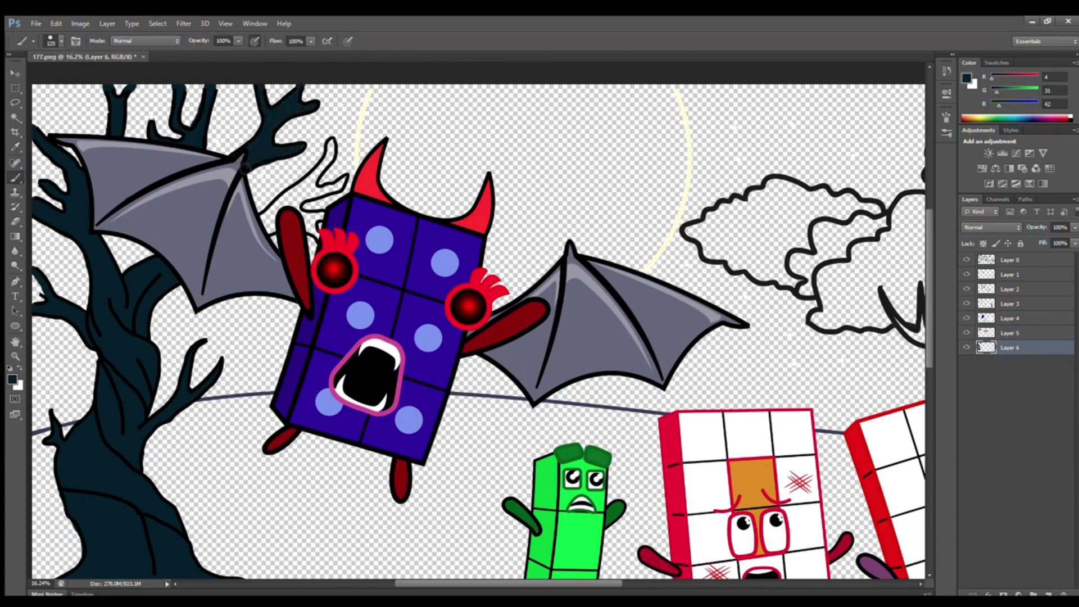
left_click_drag(332, 147, 283, 202)
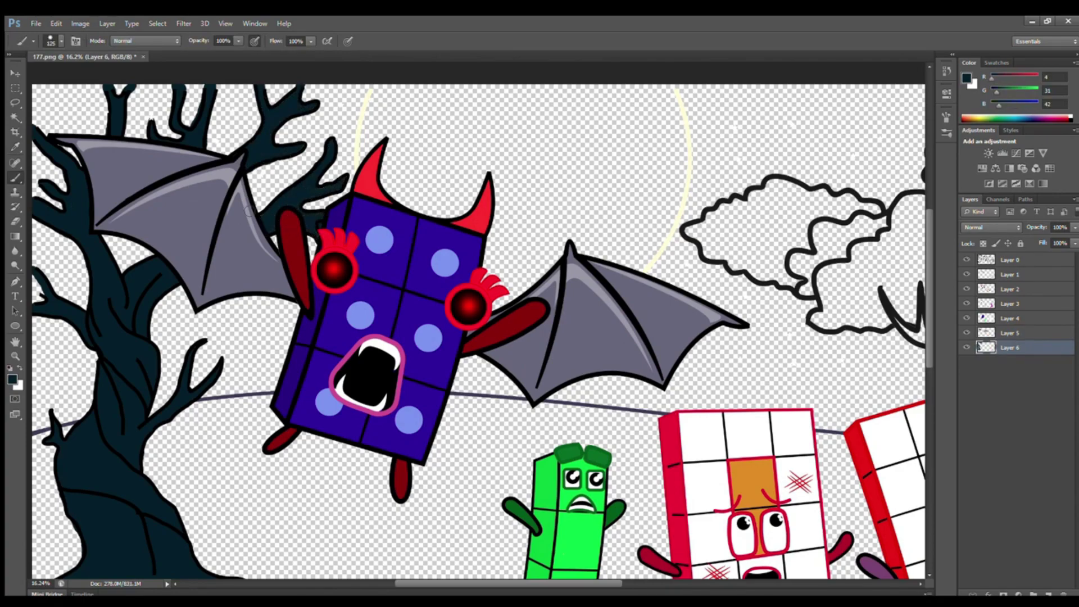
Sample the golden yellow dot and fill the topmost foliage clump of the leafy tree with it.
scroll(249, 211, "down", 4)
scroll(788, 224, "up", 4)
left_click(758, 203, "alt")
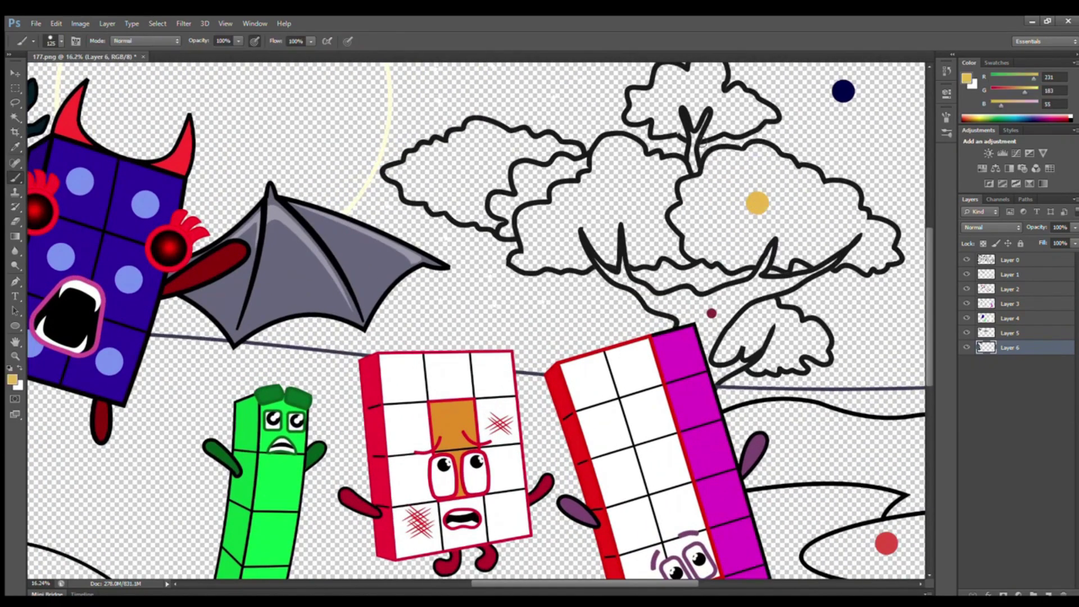
scroll(741, 117, "up", 2)
mouse_move(695, 111)
left_mouse_down()
mouse_move(725, 133)
mouse_move(775, 155)
mouse_move(710, 170)
mouse_move(710, 142)
mouse_move(678, 166)
left_mouse_up()
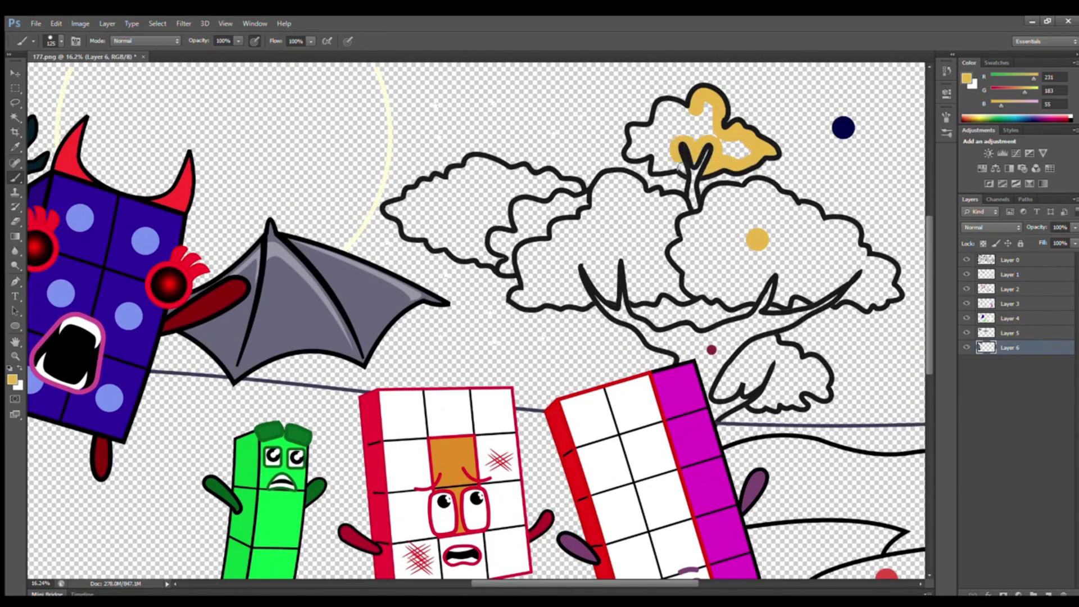
mouse_move(696, 117)
left_mouse_down()
mouse_move(736, 149)
mouse_move(676, 132)
mouse_move(655, 143)
left_mouse_up()
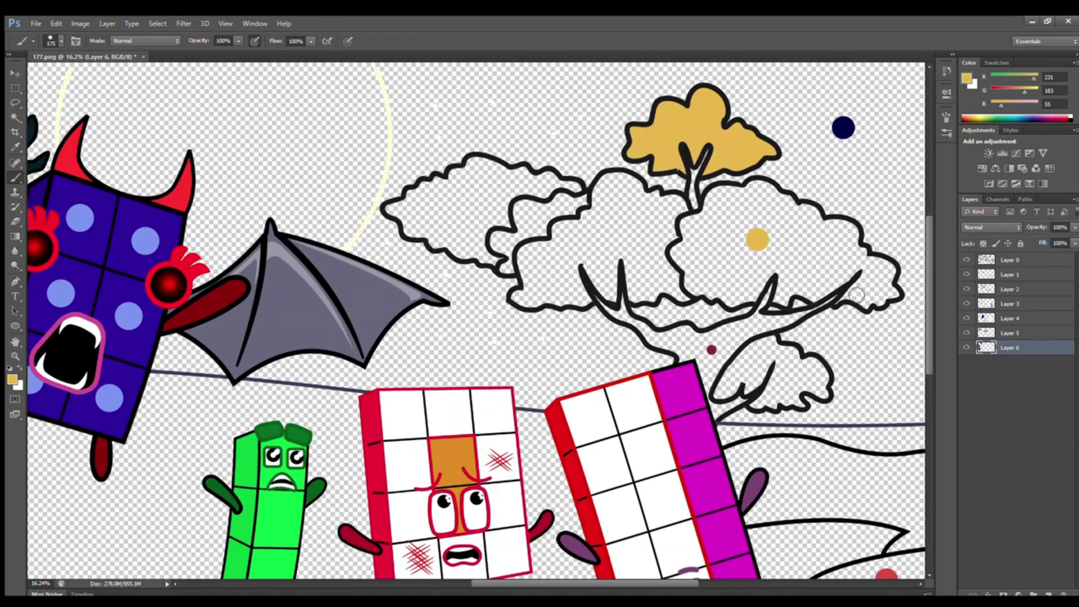
Fill the large middle foliage clumps of the leafy tree with golden yellow.
mouse_move(851, 298)
left_mouse_down()
mouse_move(890, 298)
mouse_move(890, 278)
mouse_move(852, 235)
mouse_move(762, 189)
mouse_move(721, 196)
mouse_move(700, 223)
mouse_move(629, 183)
mouse_move(606, 188)
mouse_move(597, 212)
mouse_move(555, 181)
mouse_move(466, 174)
mouse_move(397, 212)
mouse_move(418, 237)
mouse_move(460, 253)
mouse_move(563, 274)
mouse_move(523, 299)
mouse_move(550, 303)
mouse_move(614, 298)
mouse_move(611, 285)
mouse_move(732, 302)
mouse_move(787, 286)
mouse_move(786, 302)
mouse_move(865, 277)
mouse_move(857, 289)
mouse_move(846, 253)
mouse_move(773, 218)
mouse_move(691, 278)
mouse_move(729, 226)
mouse_move(827, 283)
mouse_move(741, 278)
mouse_move(729, 260)
mouse_move(617, 215)
mouse_move(561, 206)
mouse_move(581, 226)
mouse_move(445, 211)
mouse_move(443, 233)
mouse_move(552, 292)
mouse_move(634, 282)
mouse_move(630, 235)
mouse_move(603, 249)
mouse_move(487, 215)
mouse_move(630, 258)
left_mouse_up()
key("bracketright")
key("bracketright")
key("bracketright")
Add Layer 7 at the bottom, resample the golden yellow and fill the small lowest foliage clump on Layer 6.
left_click(1048, 593)
left_click(16, 148)
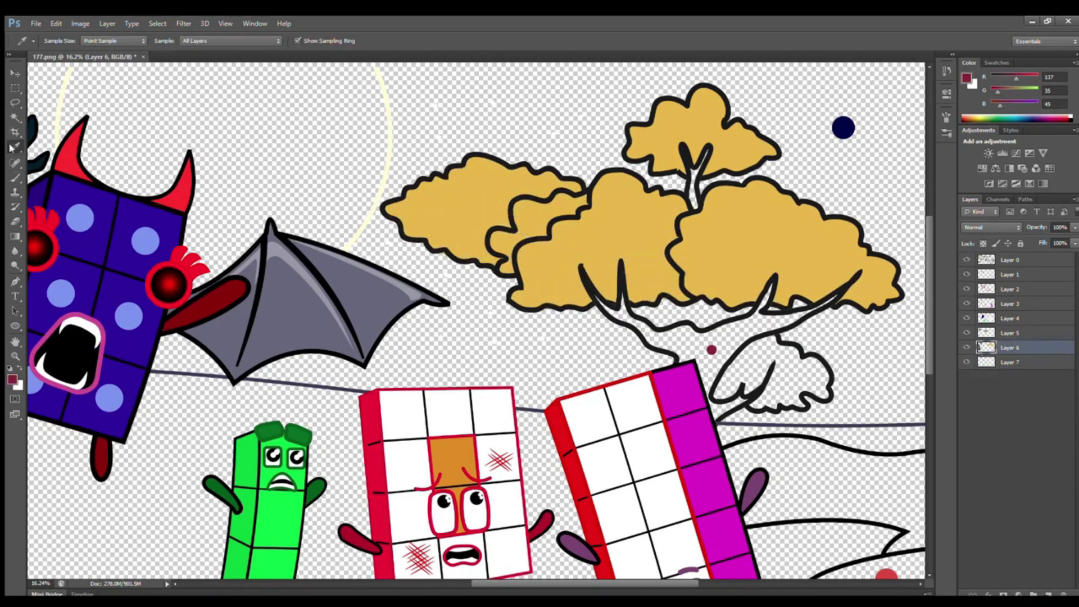
left_click(540, 270)
left_click(15, 178)
mouse_move(775, 350)
left_mouse_down()
mouse_move(823, 381)
mouse_move(757, 405)
mouse_move(776, 363)
mouse_move(718, 394)
mouse_move(744, 354)
mouse_move(763, 347)
mouse_move(739, 376)
mouse_move(751, 388)
mouse_move(793, 373)
mouse_move(768, 400)
left_mouse_up()
key("bracketright")
key("bracketright")
On Layer 7, sample the dark crimson dot and fill the leafy tree's trunk and branches with it.
left_click(1010, 363)
left_click(16, 147)
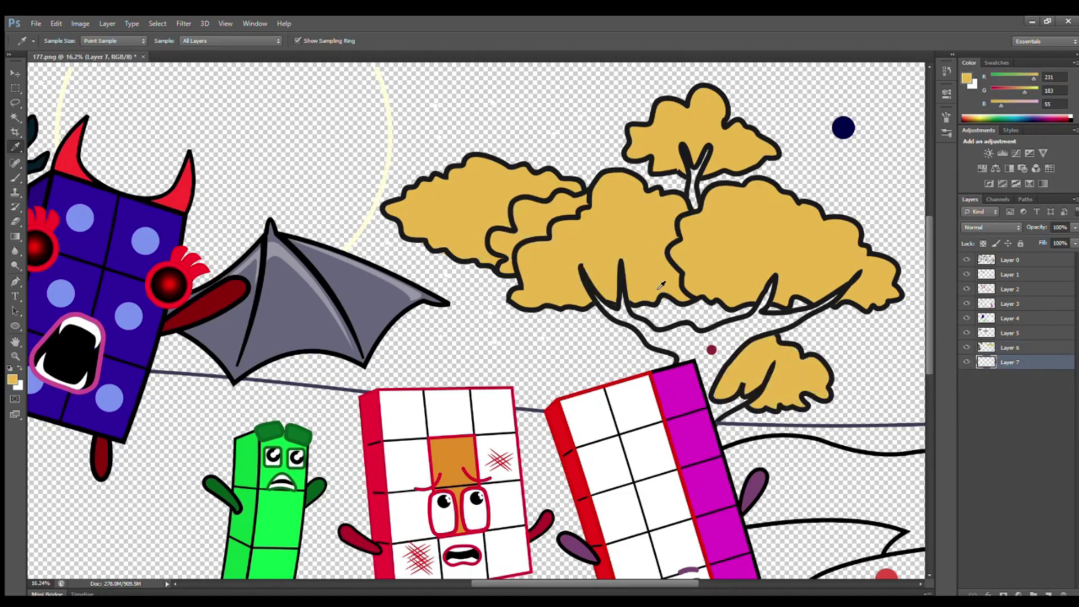
left_click_drag(928, 296, 928, 319)
left_click(15, 178)
left_click_drag(628, 583, 618, 583)
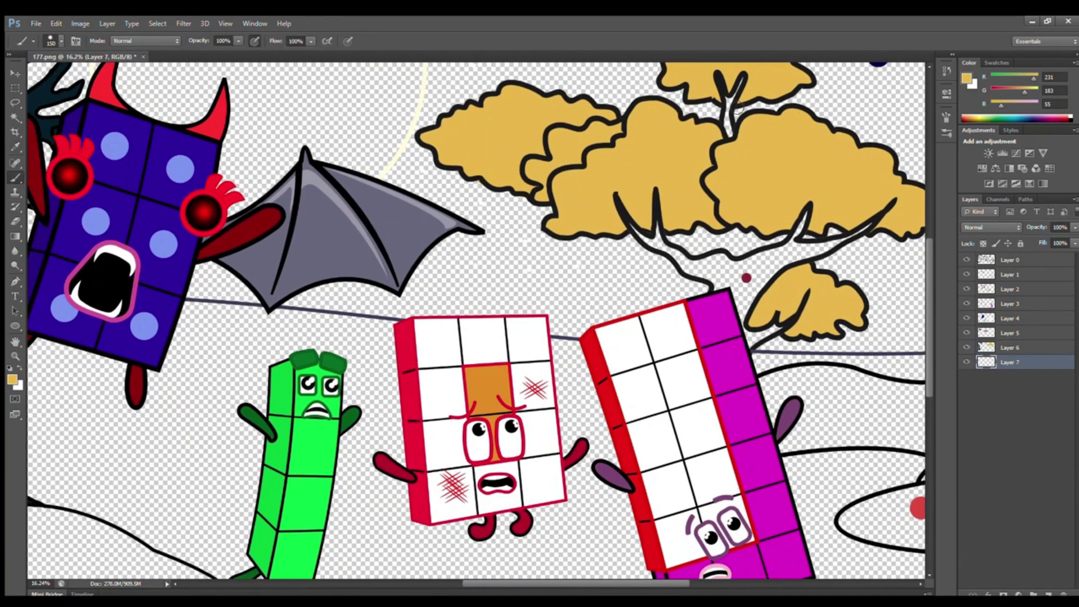
left_click(17, 147)
left_click(746, 277)
left_click(15, 178)
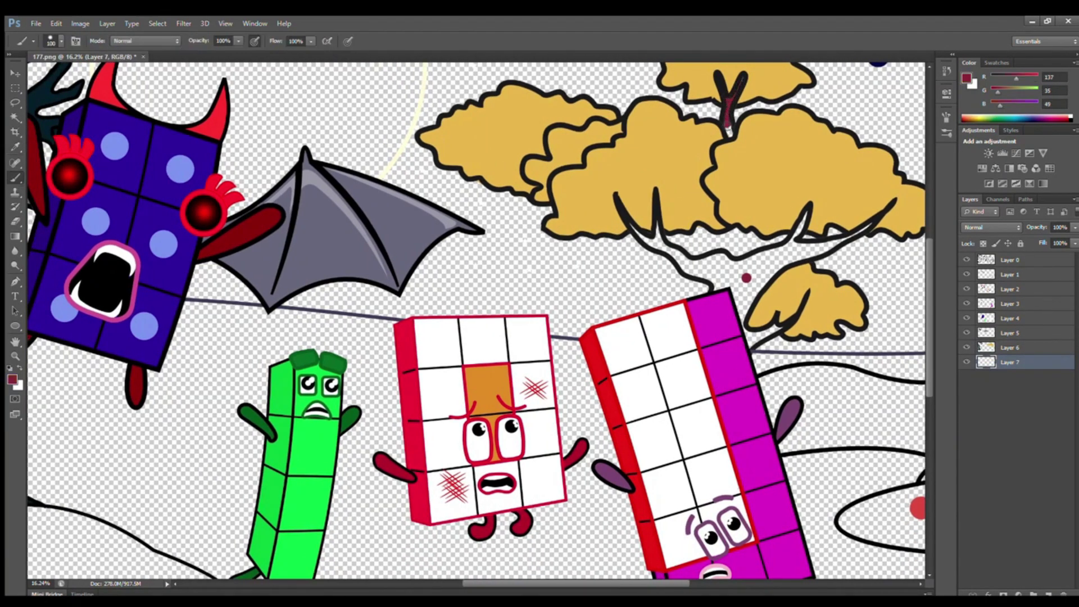
mouse_move(682, 258)
left_mouse_down()
mouse_move(717, 280)
mouse_move(728, 262)
mouse_move(799, 250)
mouse_move(807, 220)
mouse_move(812, 246)
mouse_move(865, 230)
mouse_move(756, 285)
mouse_move(742, 336)
left_mouse_up()
key("bracketright")
key("bracketright")
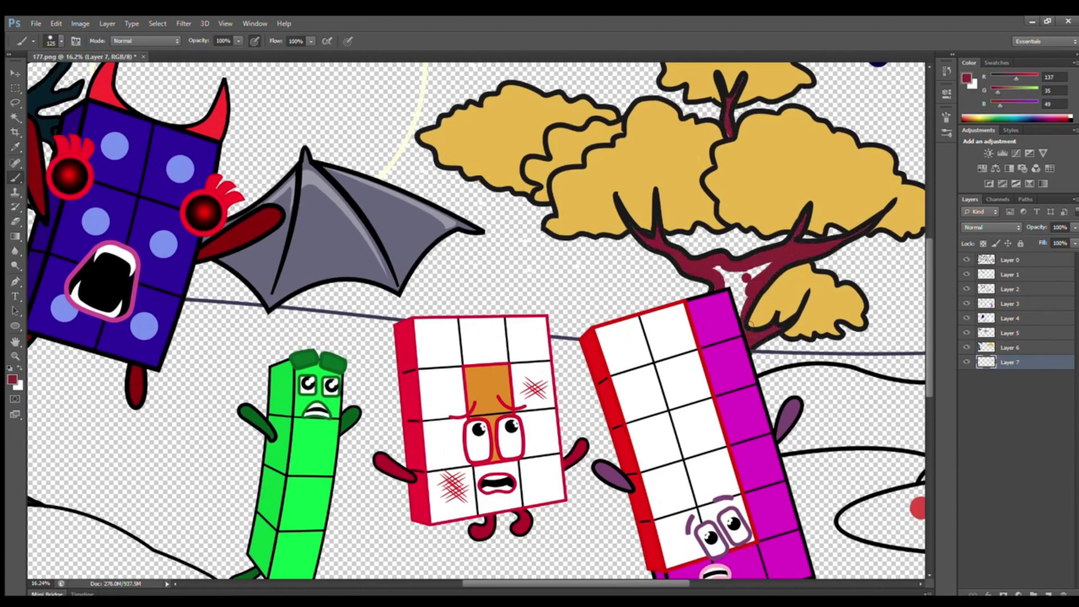
Sample the red dot in the right-hand ground patch and fill both ground patches beside the magenta block on Layer 6.
scroll(719, 303, "down", 3)
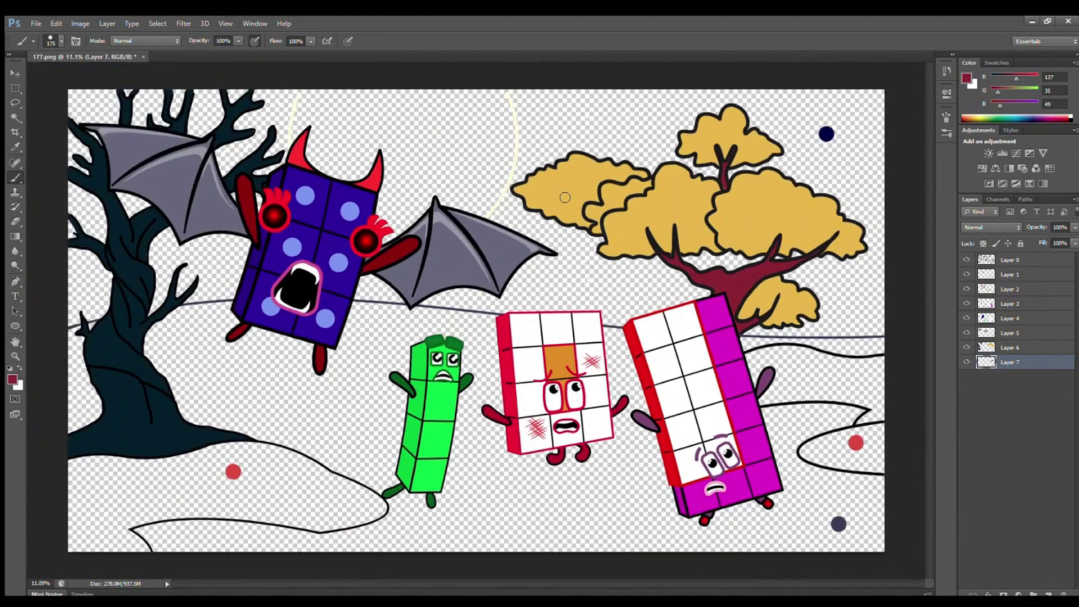
scroll(869, 431, "up", 3)
left_click_drag(689, 583, 683, 583)
left_click(15, 147)
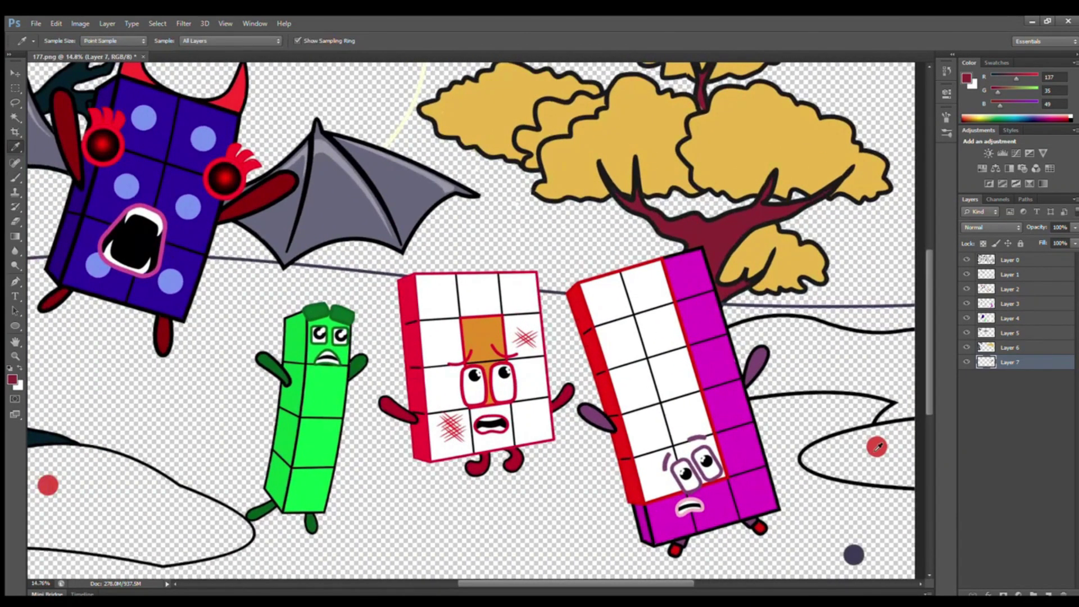
left_click(868, 446)
left_click(1011, 347)
key("b")
mouse_move(914, 338)
left_mouse_down()
mouse_move(760, 332)
mouse_move(809, 391)
mouse_move(903, 400)
mouse_move(880, 434)
left_mouse_up()
mouse_move(917, 480)
left_mouse_down()
mouse_move(811, 462)
mouse_move(915, 426)
mouse_move(840, 464)
mouse_move(911, 450)
mouse_move(902, 457)
mouse_move(907, 397)
mouse_move(780, 380)
mouse_move(758, 345)
mouse_move(895, 354)
mouse_move(898, 368)
mouse_move(778, 361)
left_mouse_up()
key("bracketright")
key("bracketright")
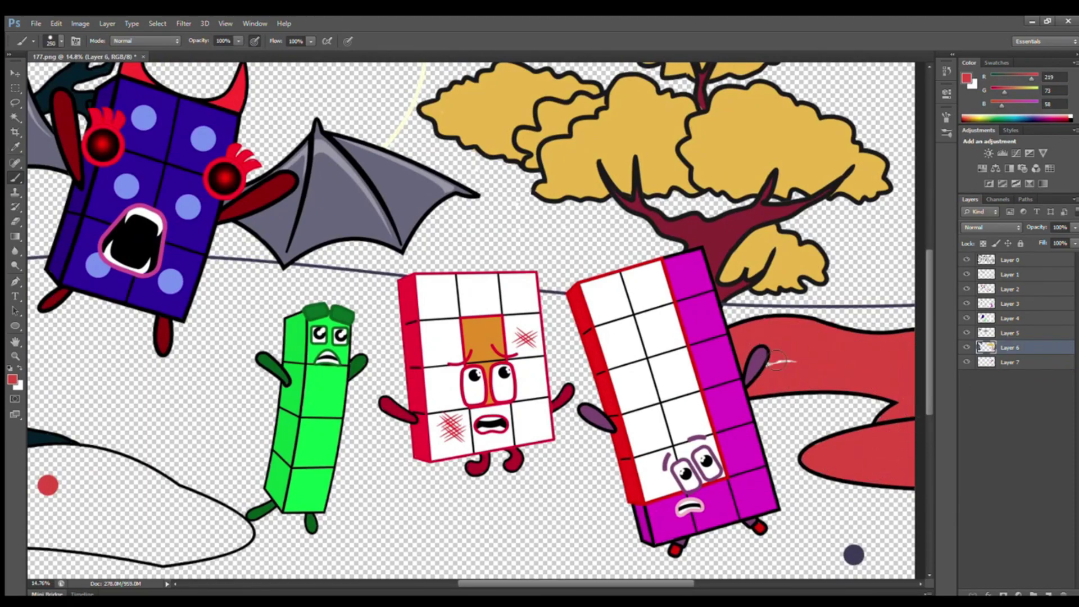
On Layer 7, fill the ground mound below the bare tree with the same red.
left_click_drag(538, 583, 481, 583)
scroll(785, 477, "down", 2)
left_click_drag(52, 441, 148, 443)
key("ctrl+z")
key("alt+bracketleft")
mouse_move(47, 440)
left_mouse_down()
mouse_move(284, 421)
mouse_move(411, 458)
mouse_move(459, 495)
mouse_move(436, 509)
left_mouse_up()
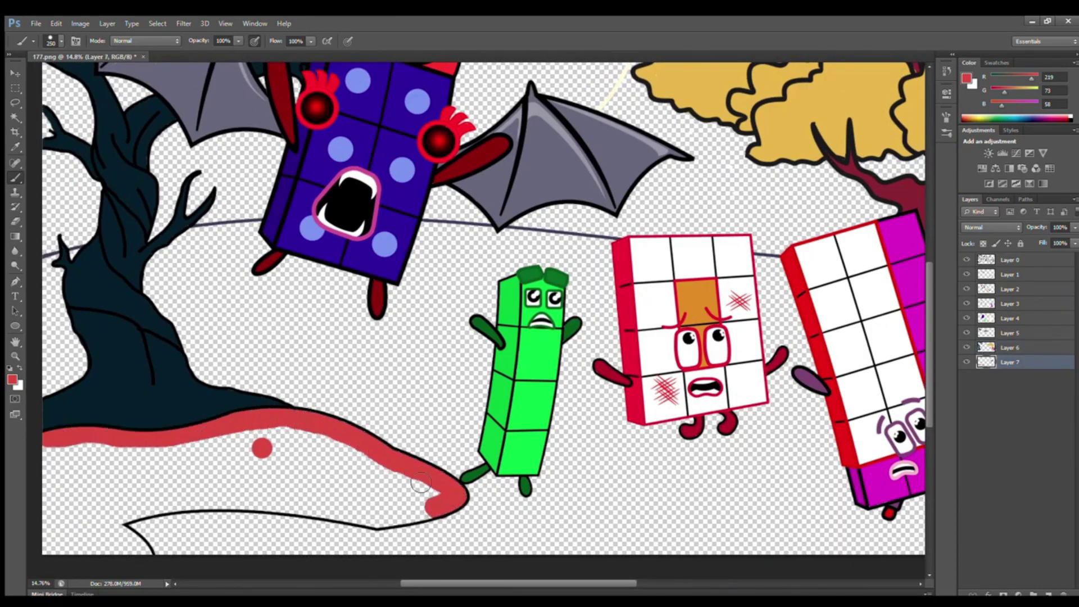
key("ctrl+z")
mouse_move(291, 433)
left_mouse_down()
mouse_move(463, 504)
mouse_move(411, 523)
mouse_move(251, 507)
mouse_move(151, 516)
mouse_move(122, 528)
mouse_move(146, 562)
left_mouse_up()
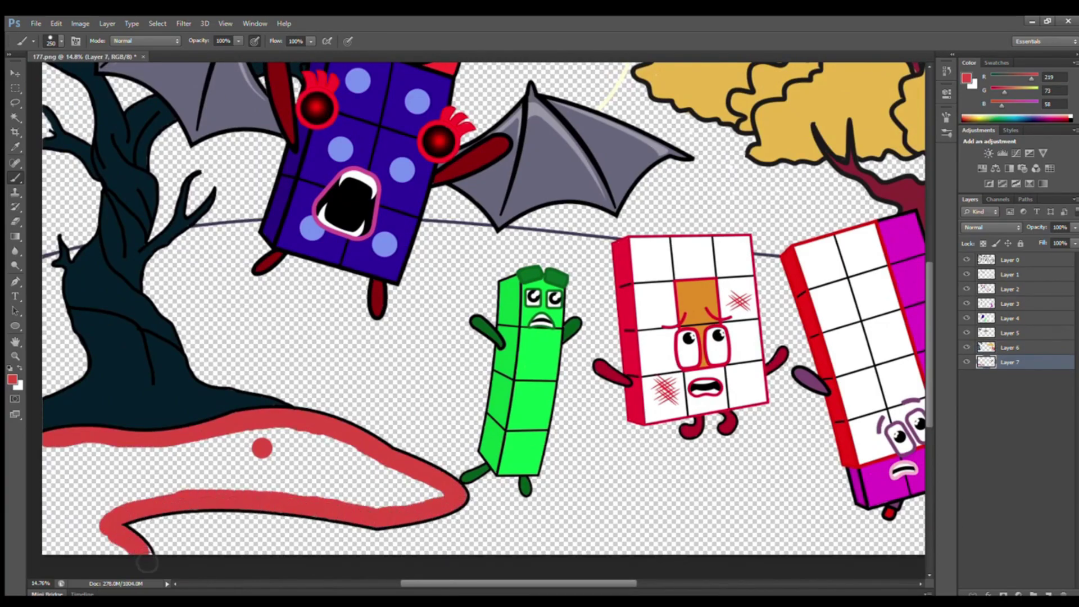
mouse_move(65, 467)
left_mouse_down()
mouse_move(381, 480)
mouse_move(373, 512)
mouse_move(349, 515)
mouse_move(231, 477)
mouse_move(123, 498)
mouse_move(146, 508)
mouse_move(64, 549)
left_mouse_up()
Sample the dark slate dot near the lower edge of the drawing and add Layer 8 at the bottom.
scroll(144, 341, "down", 3)
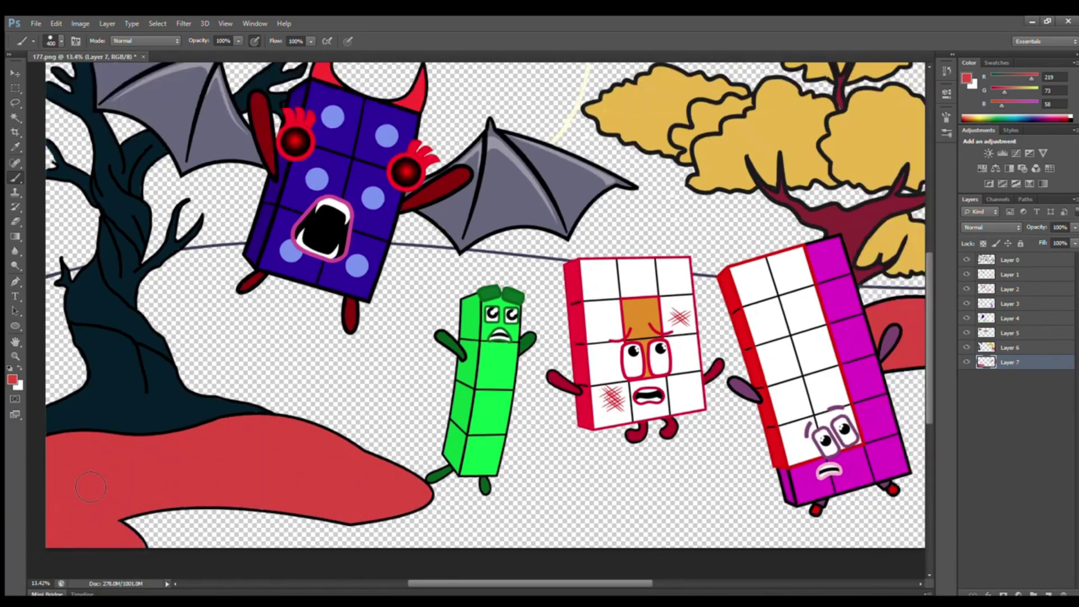
key("i")
left_click(839, 524)
left_click(1049, 593)
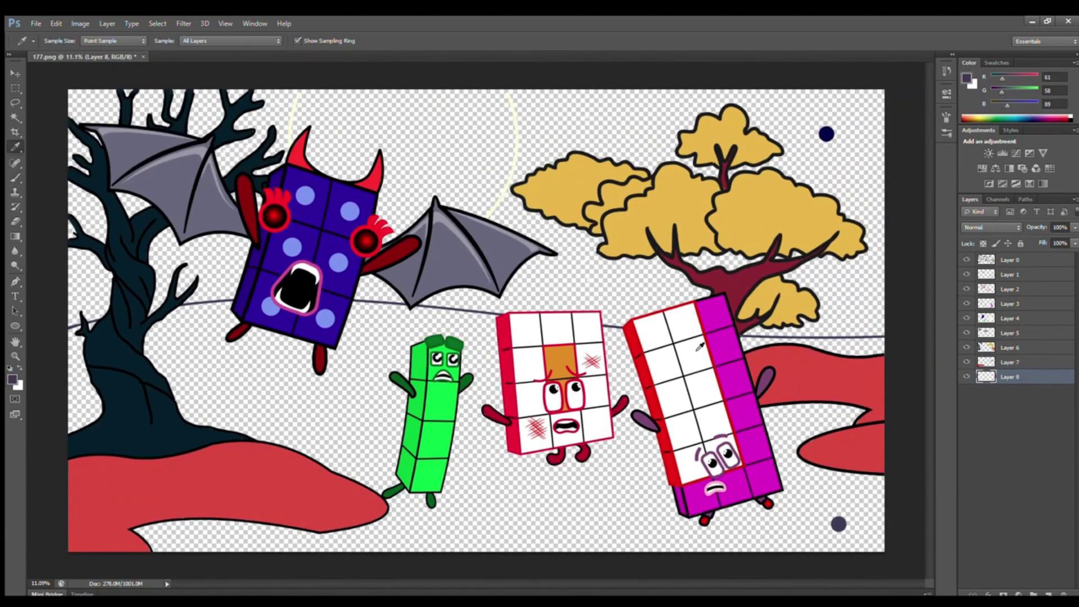
Paint the entire ground below the horizon line on Layer 8 with the sampled slate colour, starting along the horizon.
scroll(698, 347, "up", 1)
scroll(699, 347, "down", 1)
scroll(120, 346, "up", 1)
left_click_drag(420, 582, 429, 582)
left_click(15, 178)
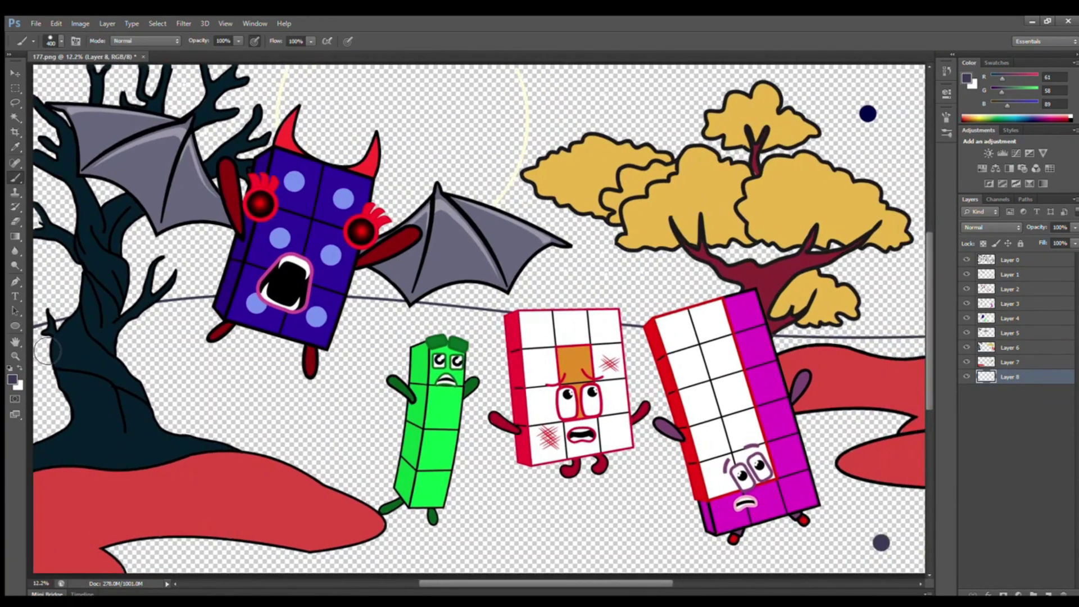
left_click_drag(43, 341, 181, 315)
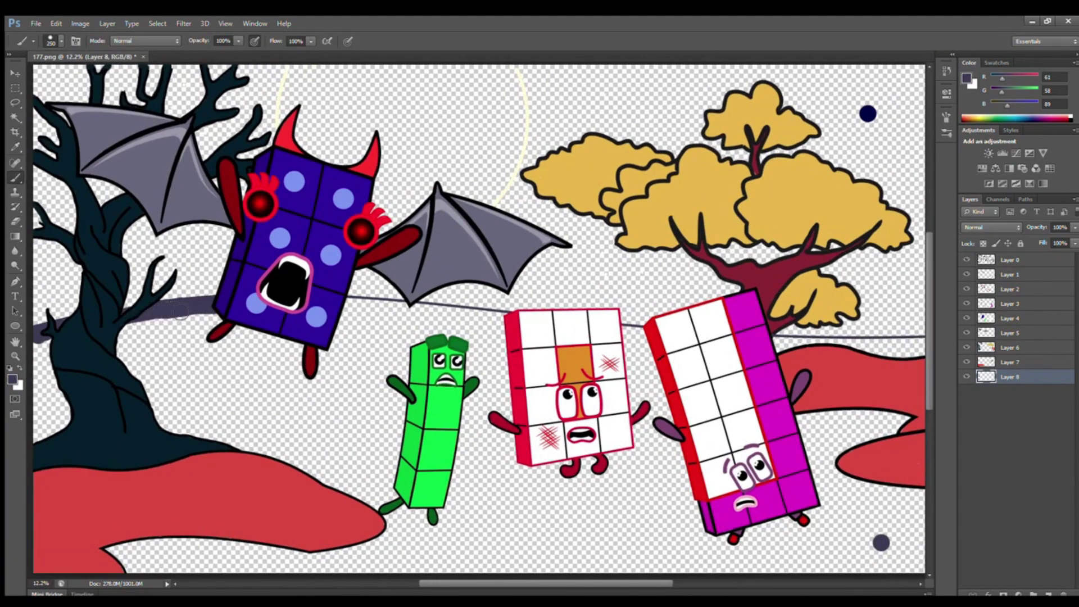
left_click_drag(355, 311, 494, 322)
mouse_move(581, 373)
left_mouse_down()
mouse_move(629, 338)
mouse_move(925, 349)
left_mouse_up()
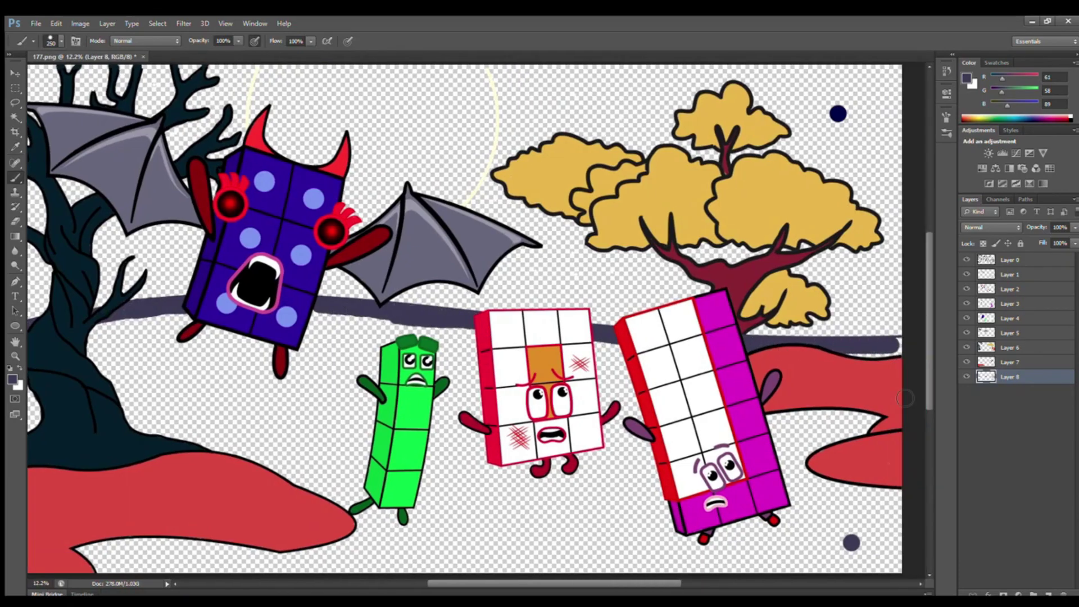
scroll(820, 381, "down", 1)
mouse_move(115, 385)
left_mouse_down()
mouse_move(269, 334)
mouse_move(618, 354)
mouse_move(90, 441)
mouse_move(230, 394)
mouse_move(376, 394)
mouse_move(393, 450)
mouse_move(162, 557)
mouse_move(388, 445)
mouse_move(495, 450)
mouse_move(477, 518)
mouse_move(573, 520)
mouse_move(630, 461)
mouse_move(680, 534)
mouse_move(809, 427)
mouse_move(781, 506)
mouse_move(863, 561)
left_mouse_up()
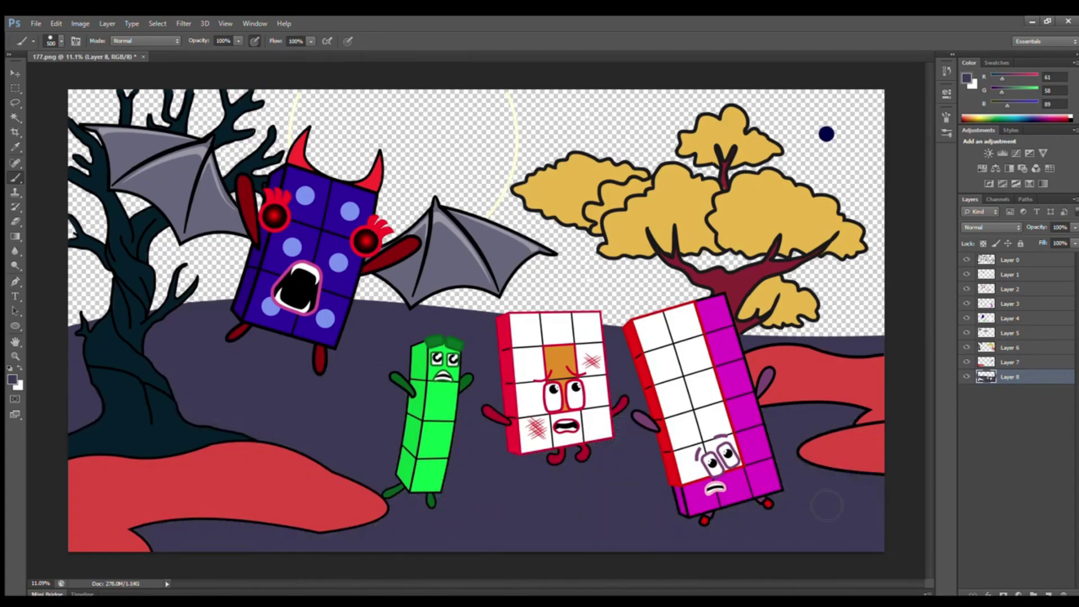
Sample the cream of the moon's outline and fill the moon around the horned character on Layer 8.
left_click(15, 147)
left_click(291, 118)
left_click(14, 178)
scroll(315, 106, "up", 1)
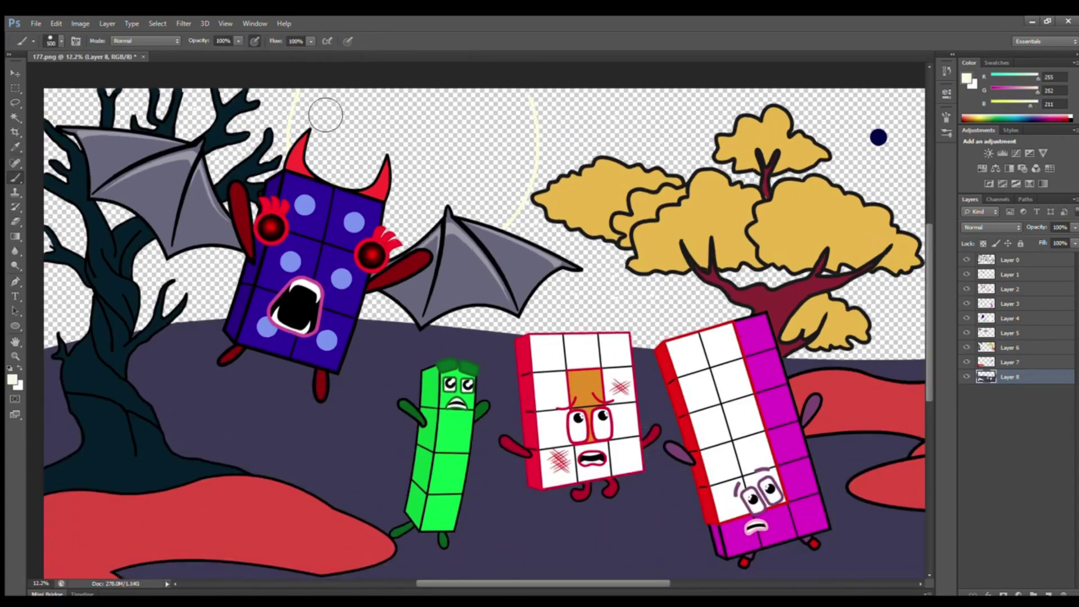
key("bracketleft")
key("bracketleft")
left_click_drag(308, 96, 335, 191)
key("bracketright")
key("bracketright")
mouse_move(485, 231)
left_mouse_down()
mouse_move(526, 186)
mouse_move(531, 128)
mouse_move(496, 110)
mouse_move(468, 108)
mouse_move(516, 146)
mouse_move(419, 247)
mouse_move(383, 200)
left_mouse_up()
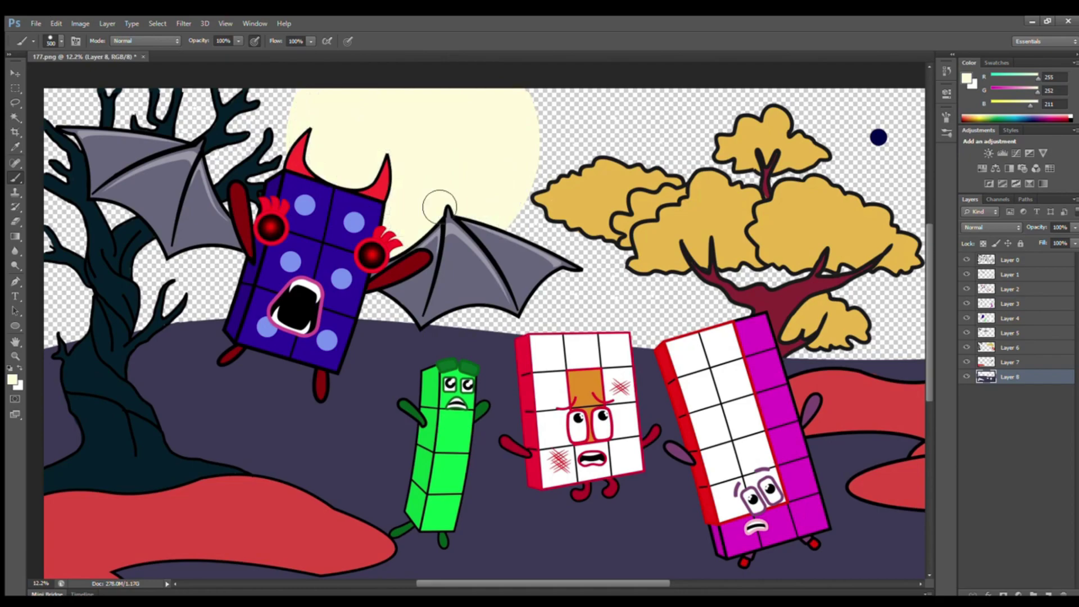
Add Layer 9 below Layer 8 and fill the whole night sky with the navy sampled from the dot beside the leafy tree.
key("ctrl+0")
left_click(1049, 593)
left_click_drag(1029, 377, 1028, 396)
left_click(826, 134, "alt")
mouse_move(99, 111)
left_mouse_down()
mouse_move(646, 106)
mouse_move(877, 118)
mouse_move(92, 121)
mouse_move(787, 143)
mouse_move(523, 163)
mouse_move(563, 186)
mouse_move(517, 219)
mouse_move(596, 247)
mouse_move(843, 259)
mouse_move(646, 298)
mouse_move(444, 298)
left_mouse_up()
mouse_move(815, 332)
left_mouse_down()
mouse_move(382, 293)
mouse_move(85, 225)
mouse_move(213, 269)
mouse_move(607, 293)
left_mouse_up()
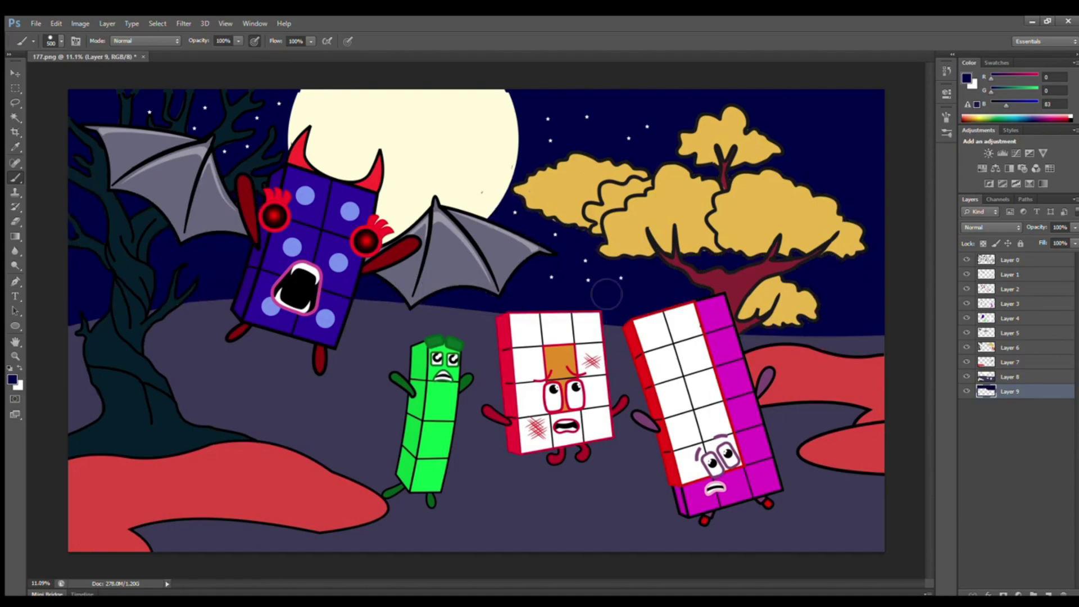
With a size 800 brush, paint a soft band of lighter blue (RGB 37, 37, 138) across the lower sky on Layer 9.
key("i")
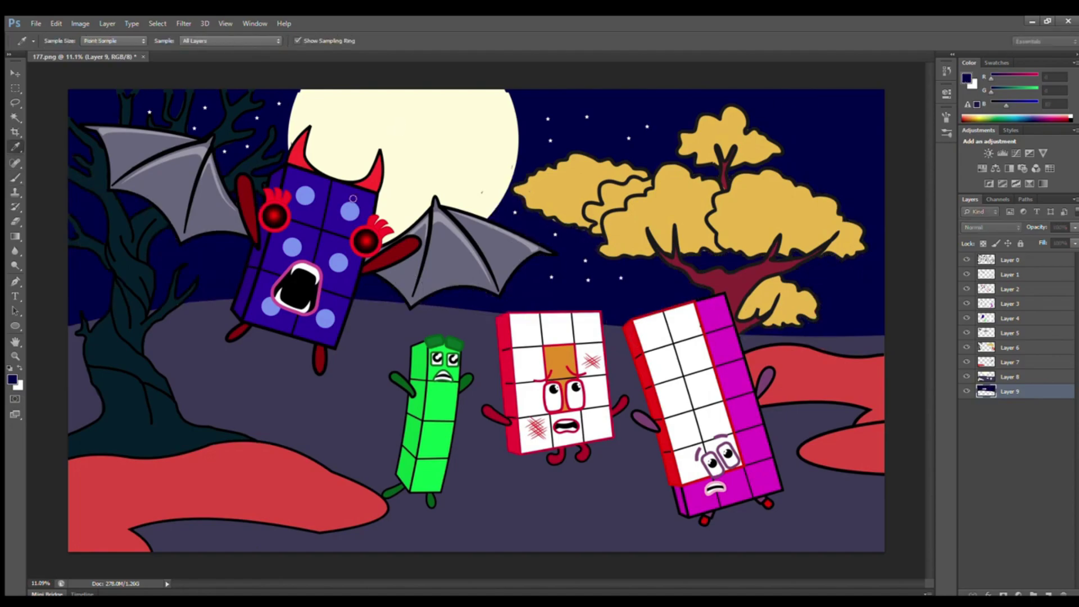
key("b")
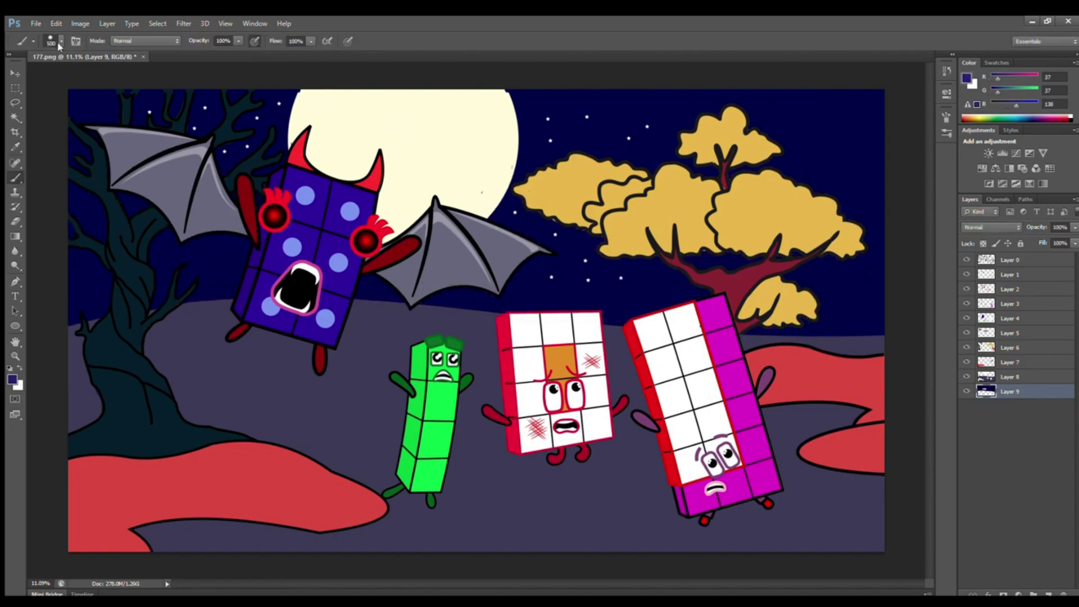
key("bracketright")
key("bracketright")
key("bracketright")
mouse_move(84, 326)
left_mouse_down()
mouse_move(472, 298)
mouse_move(579, 298)
mouse_move(660, 323)
mouse_move(893, 324)
left_mouse_up()
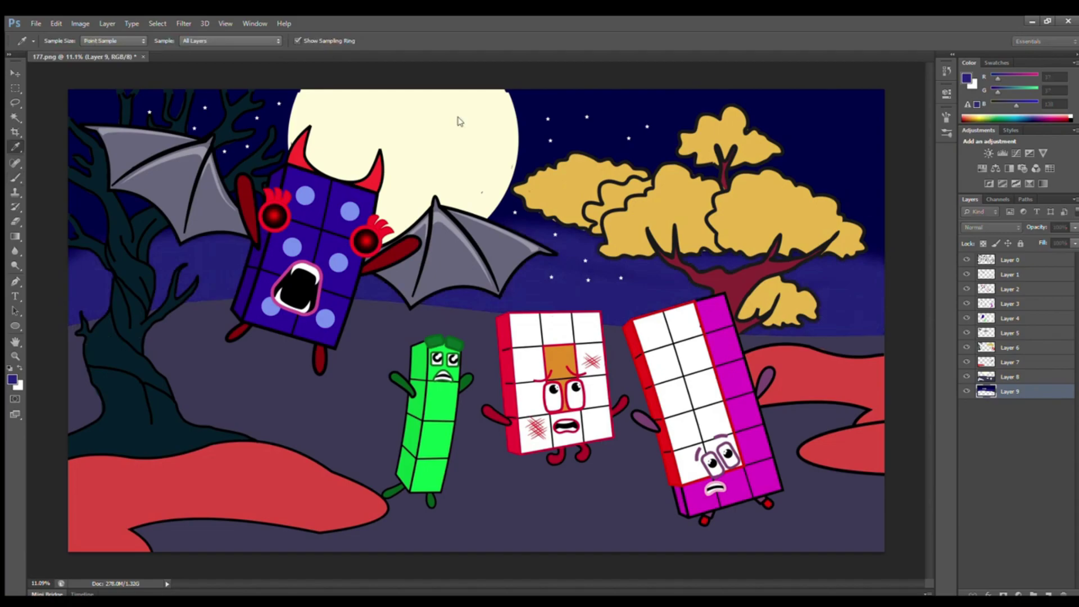
Blend the lower sky using blue 24, 24, 121 and add lighter haze in 49, 49, 151 just above the horizon.
key("b")
mouse_move(844, 255)
left_mouse_down()
mouse_move(658, 296)
mouse_move(880, 309)
left_mouse_up()
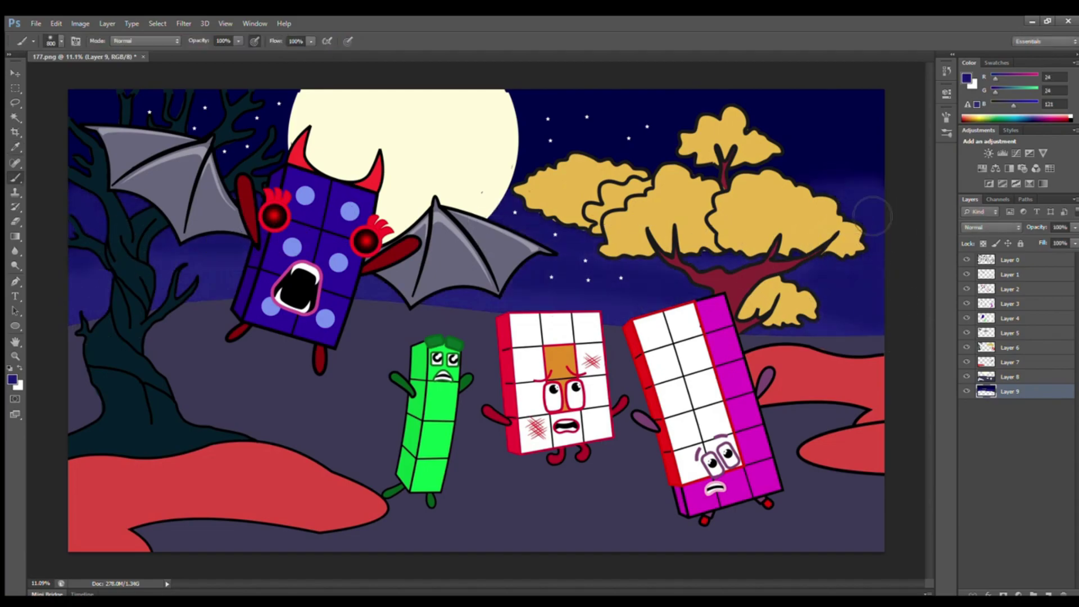
key("i")
key("b")
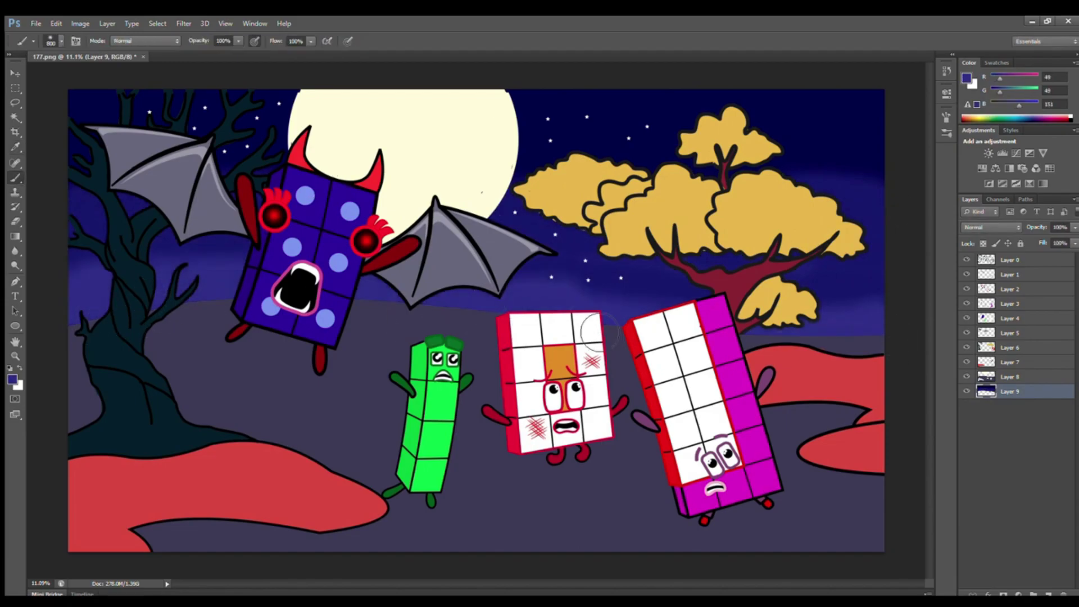
On Layer 8, pick a darker slate (RGB 37, 36, 54) and paint soft ground shadows under the green, white and magenta block characters.
key("alt+bracketright")
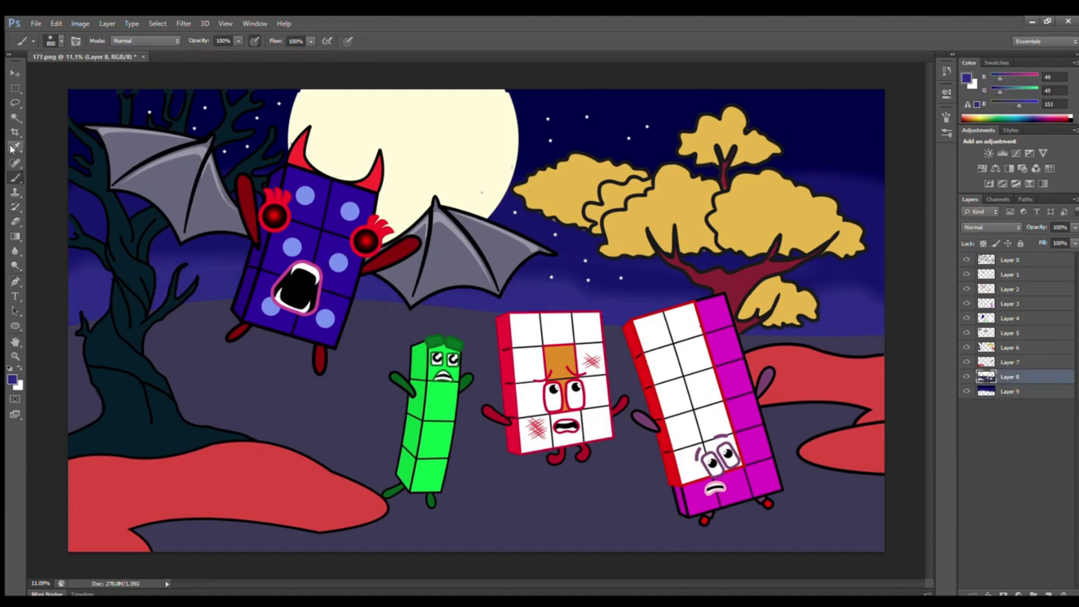
left_click(13, 380)
left_click(285, 229)
left_click(472, 109)
key("bracketleft")
key("bracketleft")
mouse_move(400, 511)
left_mouse_down()
mouse_move(417, 523)
mouse_move(441, 504)
left_mouse_up()
left_click_drag(526, 476, 608, 468)
left_click_drag(683, 529, 778, 512)
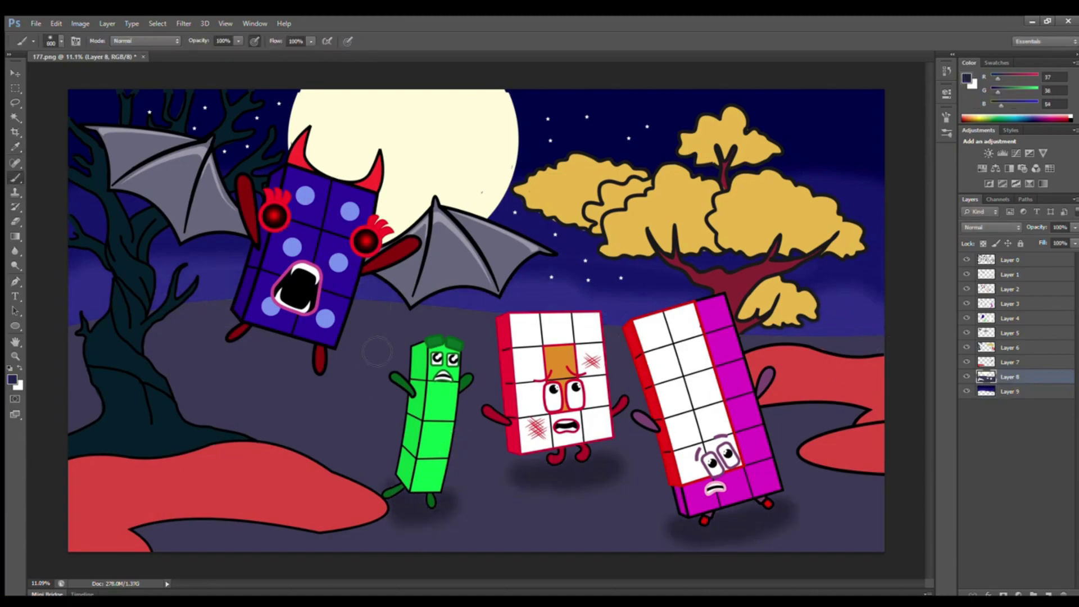
Pick a lighter shade of the ground's slate and brush soft highlights across the ground just below the horizon on Layer 8.
left_click(13, 380)
left_click(498, 109)
left_click(12, 381)
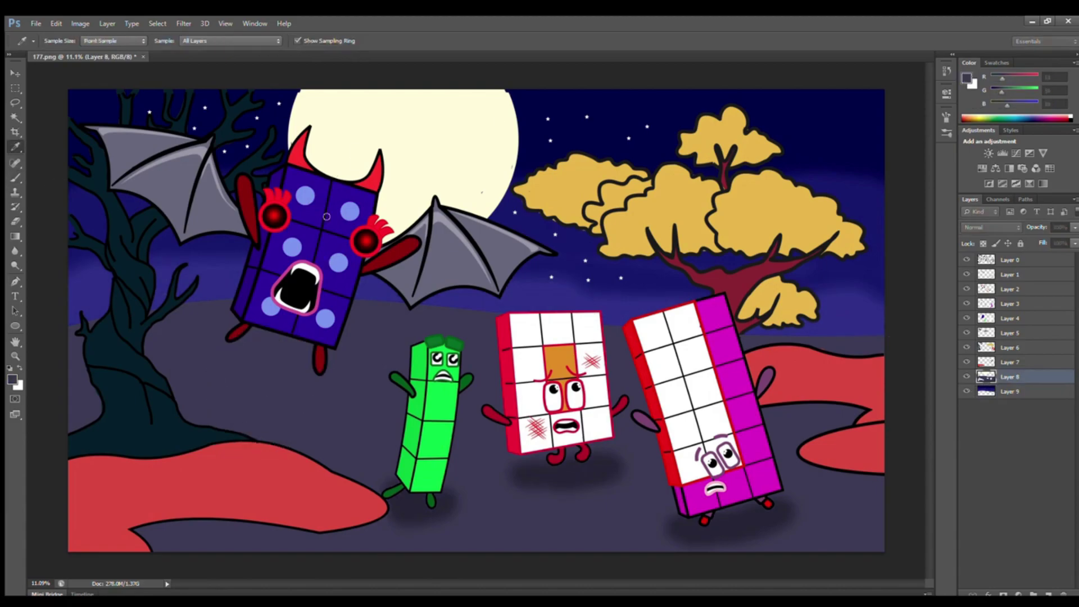
left_click(294, 198, "alt")
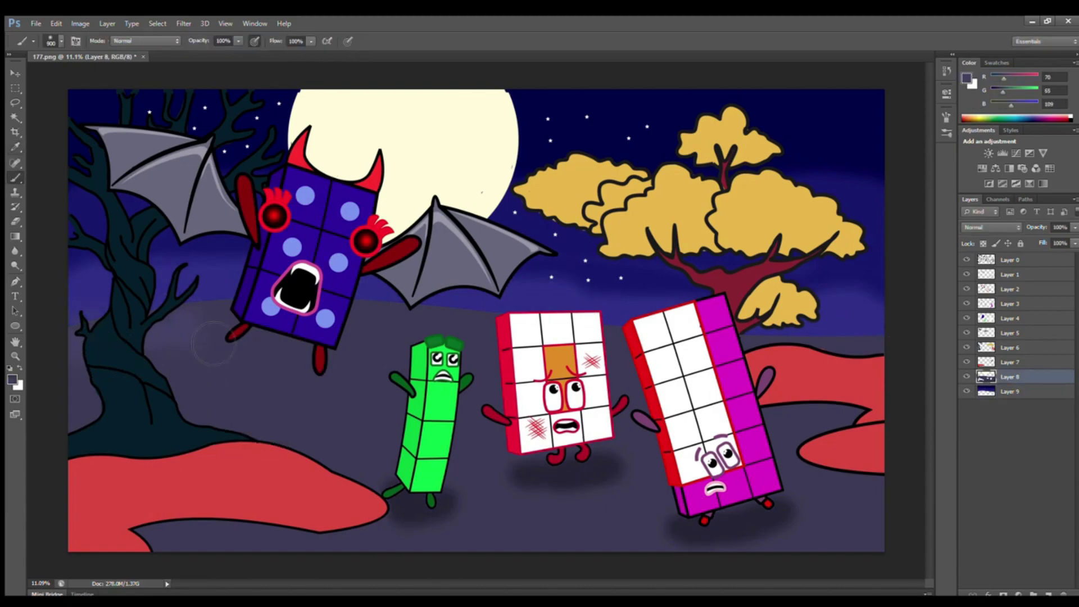
left_click_drag(386, 336, 814, 379)
On Layer 6, pick a darker red (RGB 197, 59, 45) and shade the upper red patch behind the magenta block with a size 300 brush.
left_click(1010, 347)
left_click(731, 281, "alt")
left_click(13, 380)
left_click(347, 147)
left_click(498, 109)
key("bracketleft")
key("bracketleft")
mouse_move(880, 366)
left_mouse_down()
mouse_move(782, 359)
mouse_move(761, 396)
mouse_move(872, 410)
left_mouse_up()
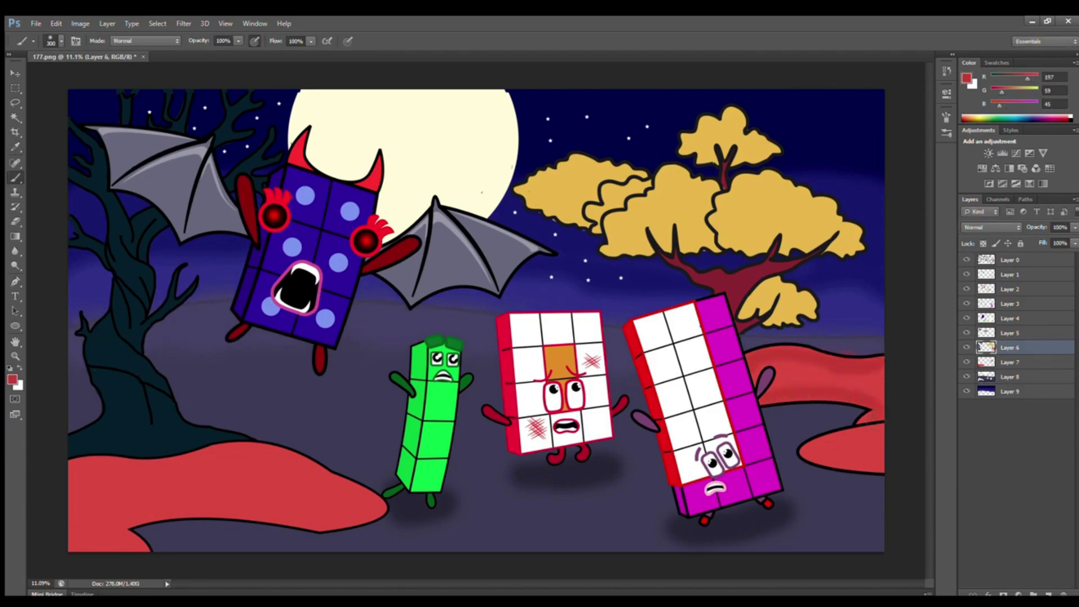
Shade the edges of the lower red patch beside the magenta block and the red mound below the bare tree with the darker red.
left_click_drag(812, 456, 877, 468)
key("ctrl+z")
left_click_drag(818, 448, 877, 468)
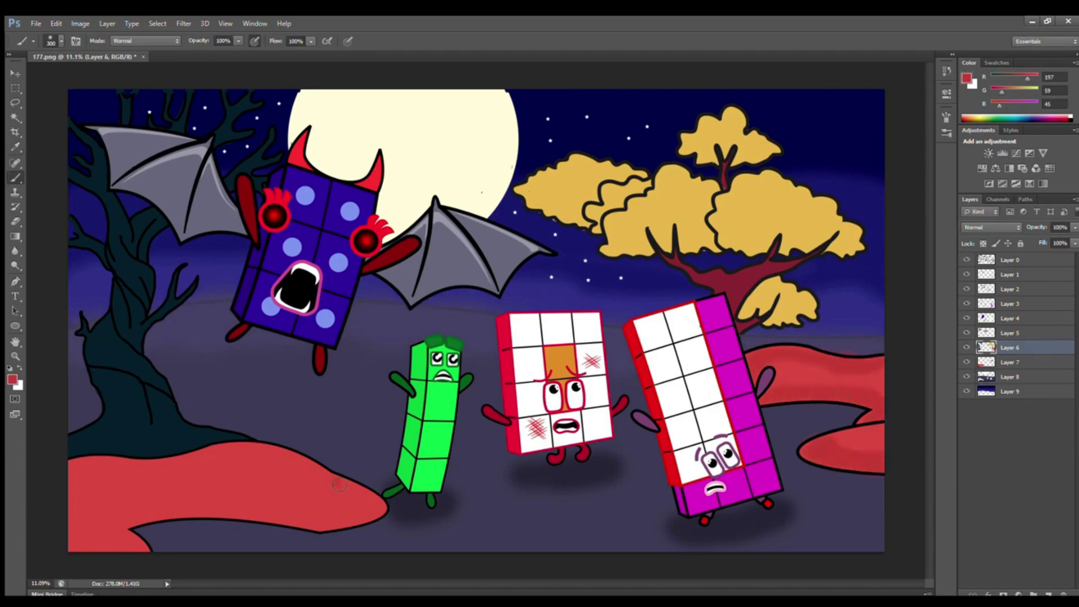
mouse_move(376, 509)
left_mouse_down()
mouse_move(126, 520)
mouse_move(79, 543)
left_mouse_up()
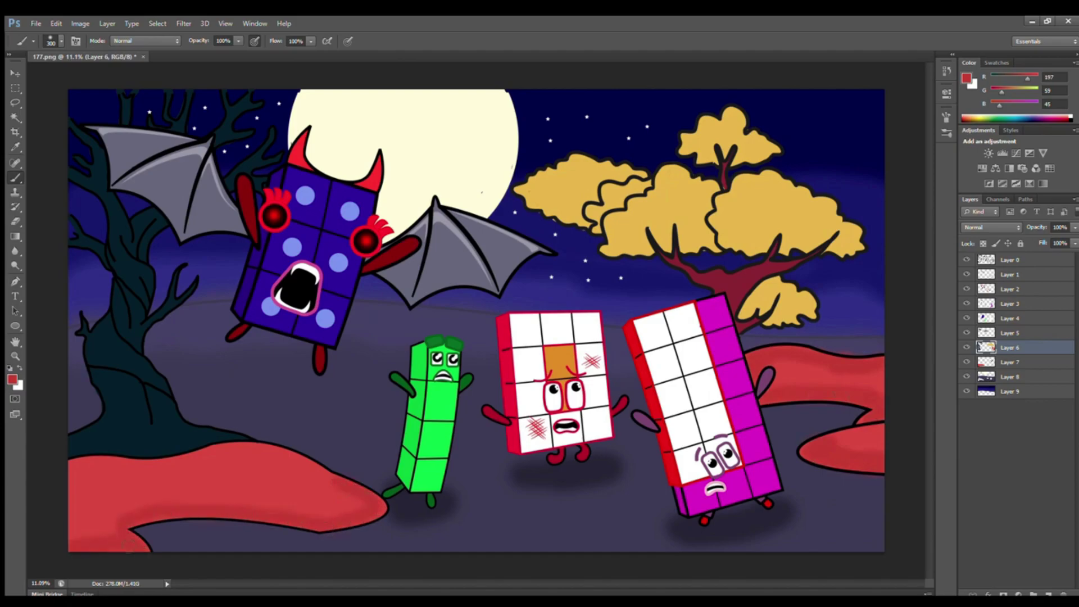
mouse_move(317, 475)
left_mouse_down()
mouse_move(329, 524)
mouse_move(126, 509)
left_mouse_up()
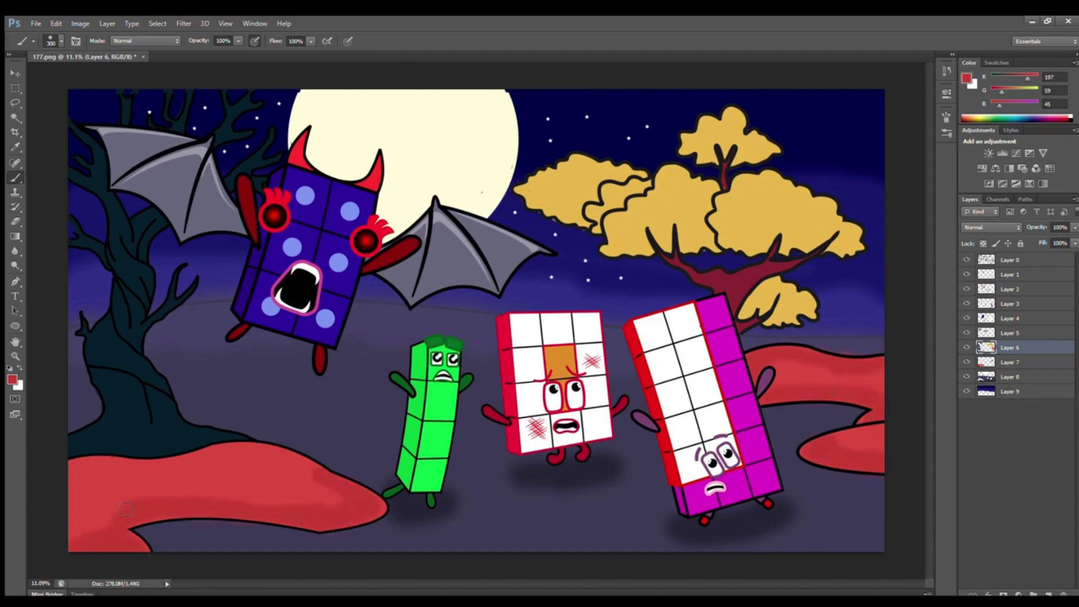
On Layer 8, pick a deeper pale yellow (RGB 245, 241, 184) from the moon's cream and shade the moon's edge.
left_click(830, 347, "alt")
left_click(1018, 377)
left_click(15, 146)
left_click(286, 161)
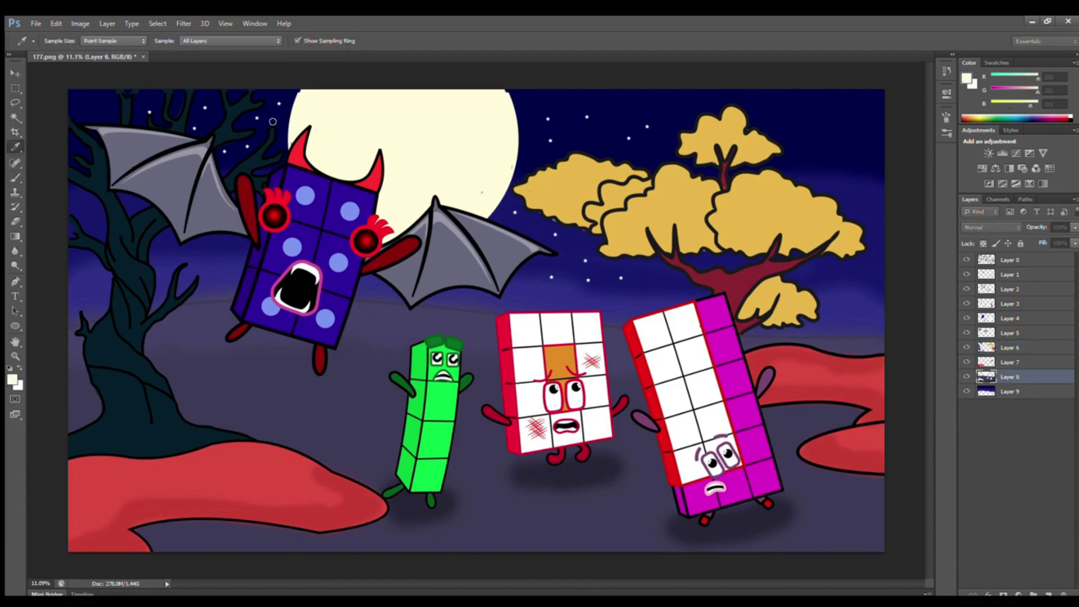
key("b")
mouse_move(310, 98)
left_mouse_down()
mouse_move(299, 119)
mouse_move(310, 163)
left_mouse_up()
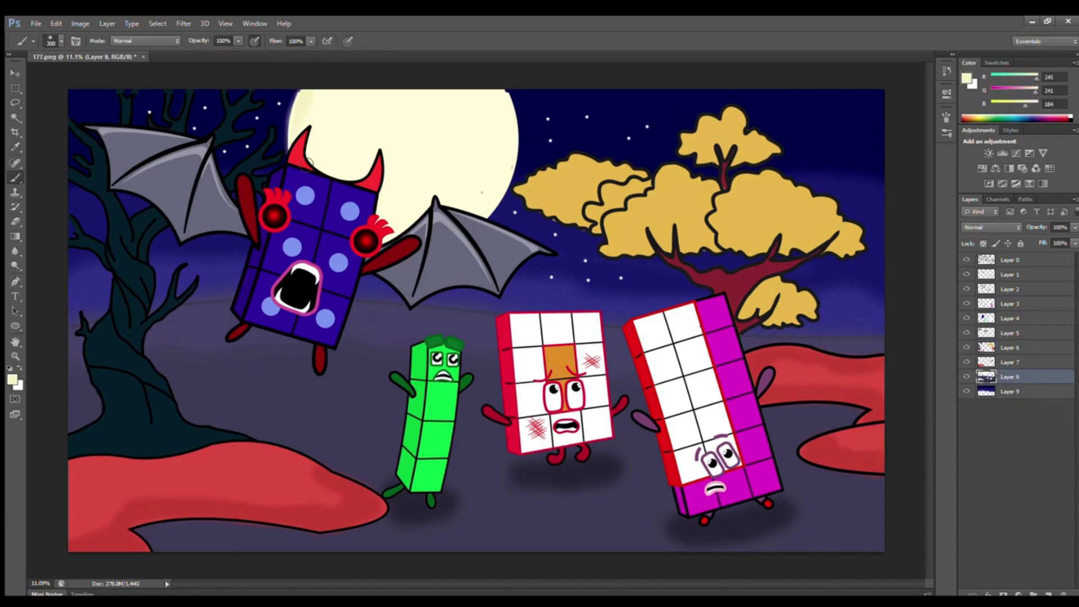
key("ctrl+z")
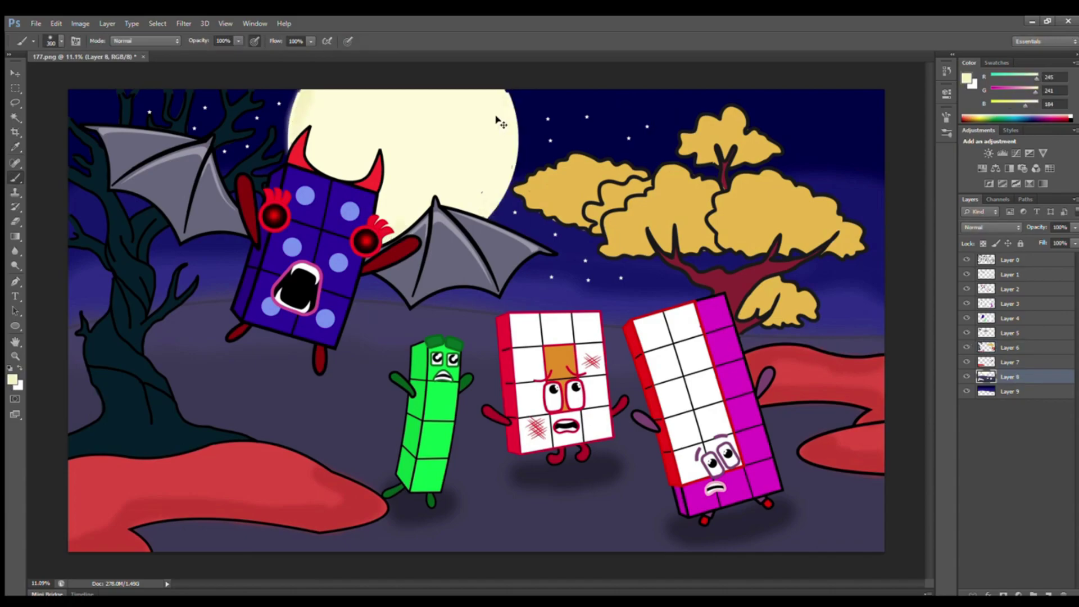